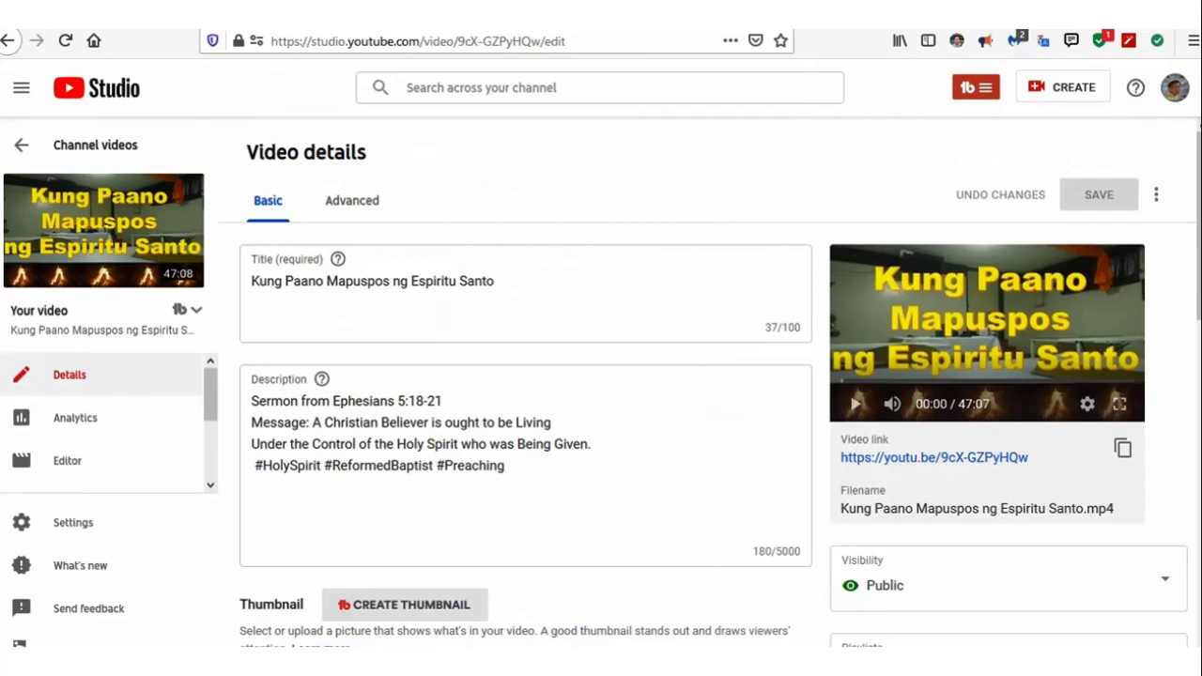
Open the Keyword Explorer from the video's tag tools and explore the keyword "tokhang"
scroll(705, 375, down, 3)
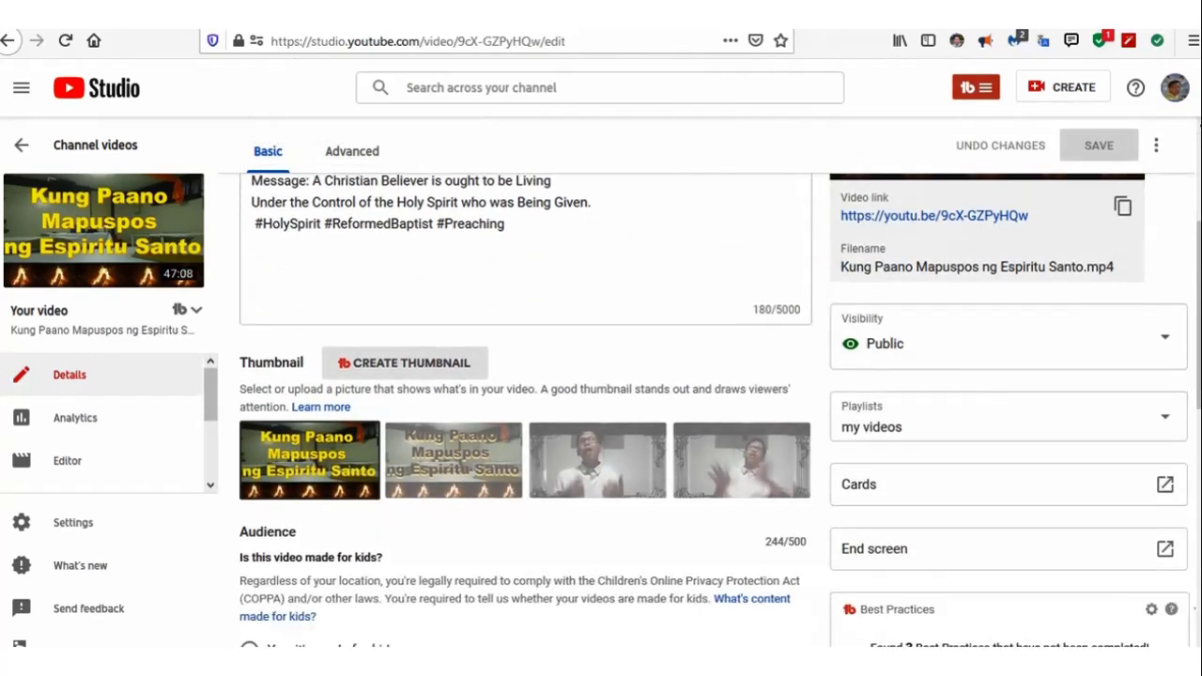
scroll(720, 410, down, 2)
scroll(713, 411, down, 2)
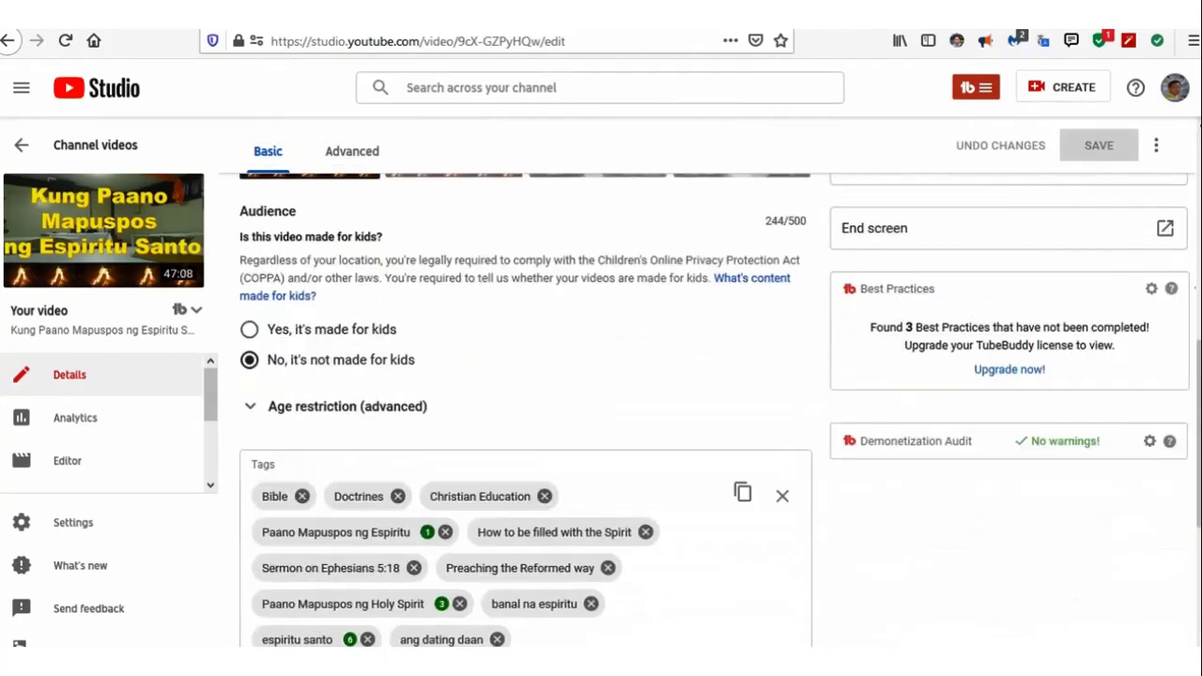
scroll(713, 411, down, 1)
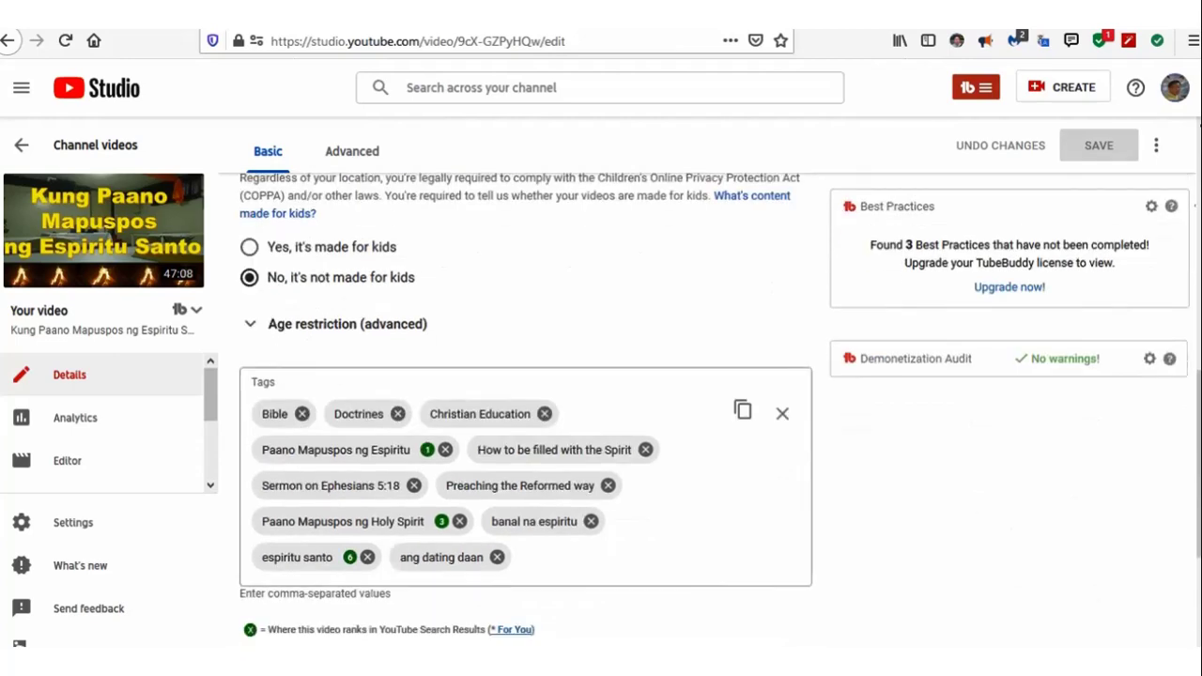
scroll(714, 411, down, 1)
scroll(670, 474, down, 2)
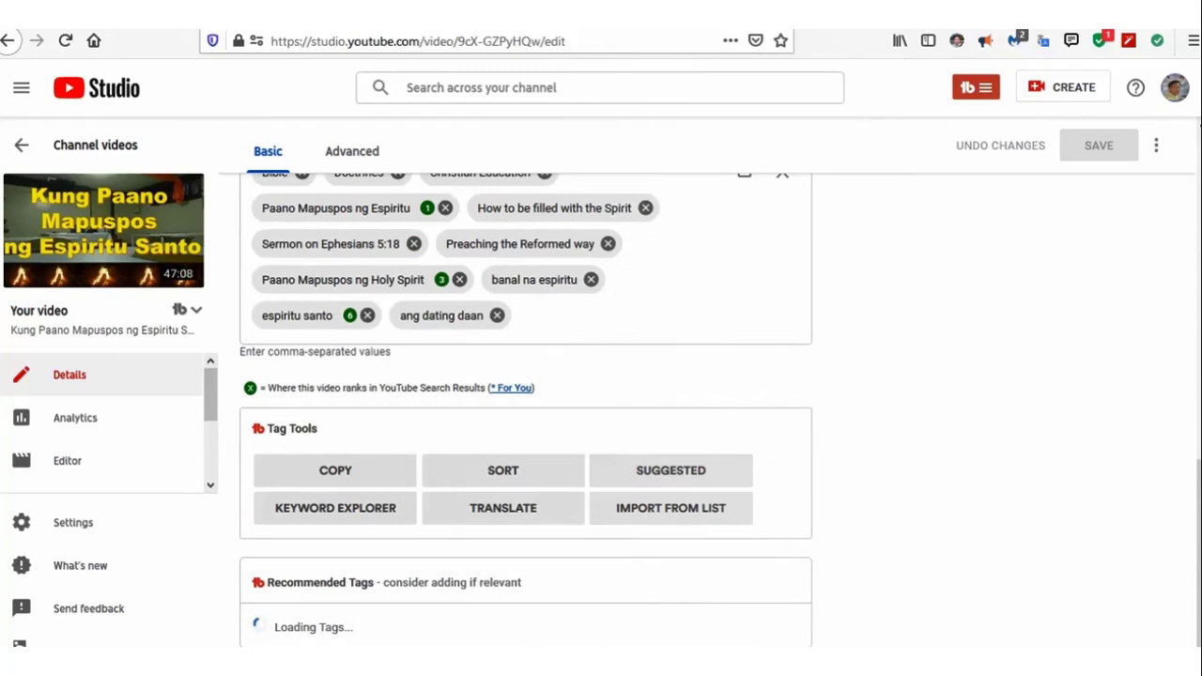
key(F5)
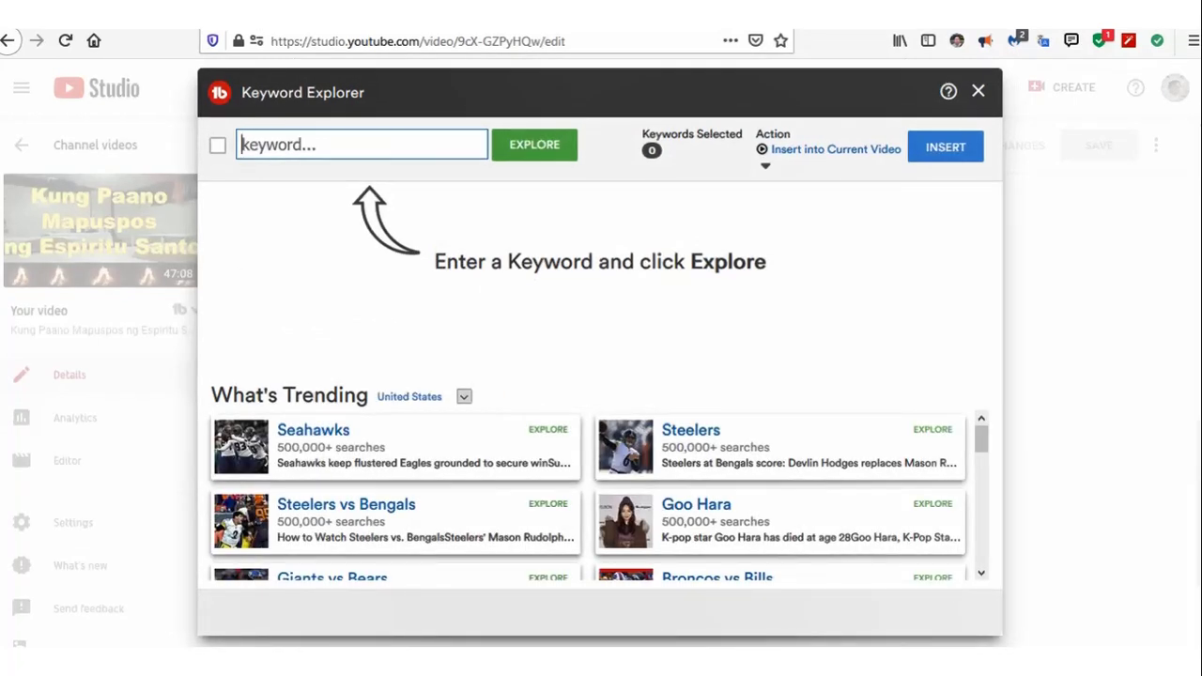
text(tokhang)
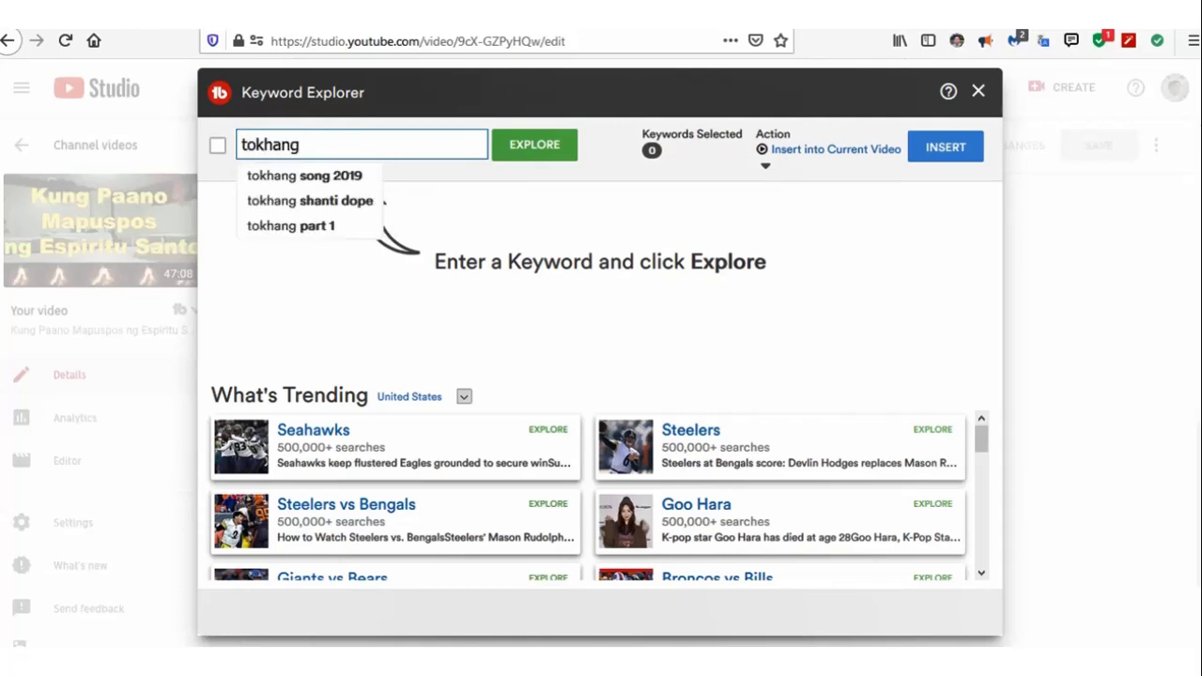
key(Return)
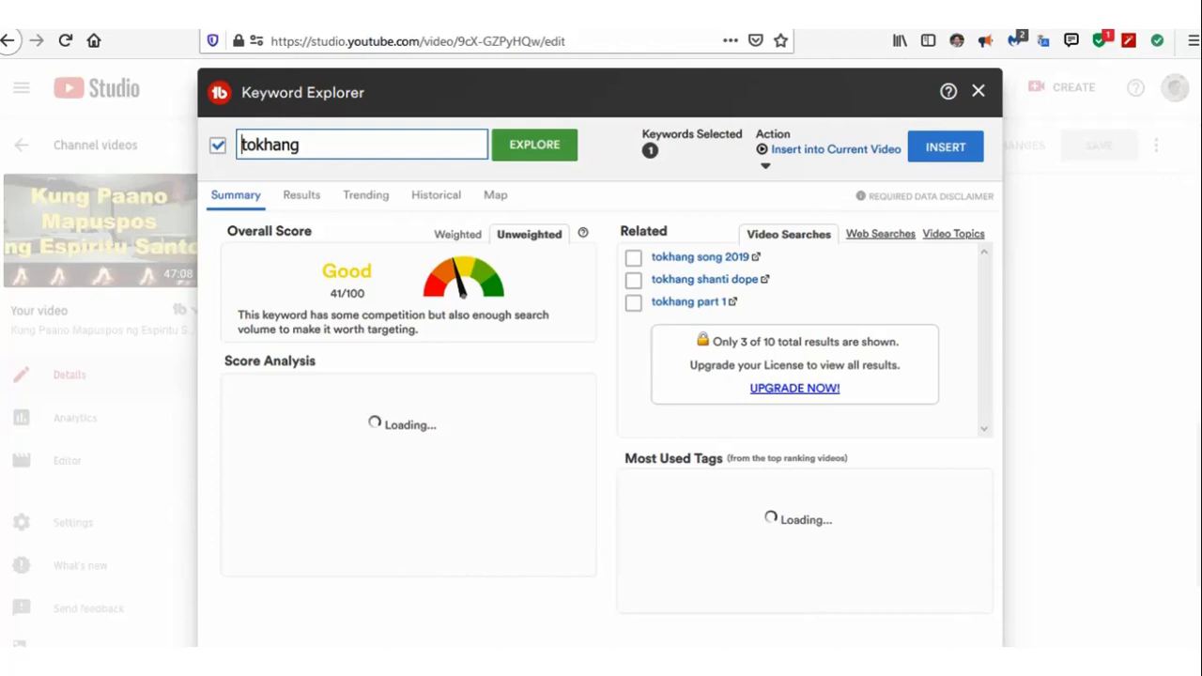
Extend the keyword to "ang ang kahulugan ng tokhang?" and explore it
text(ang )
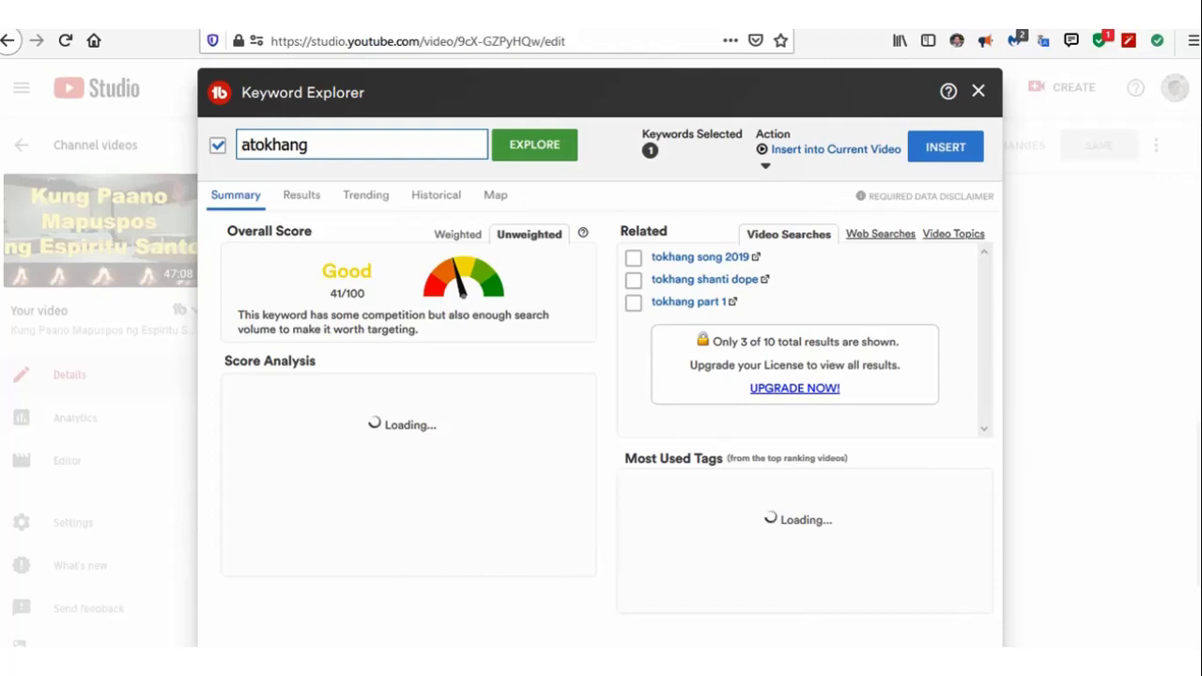
text(ang ka)
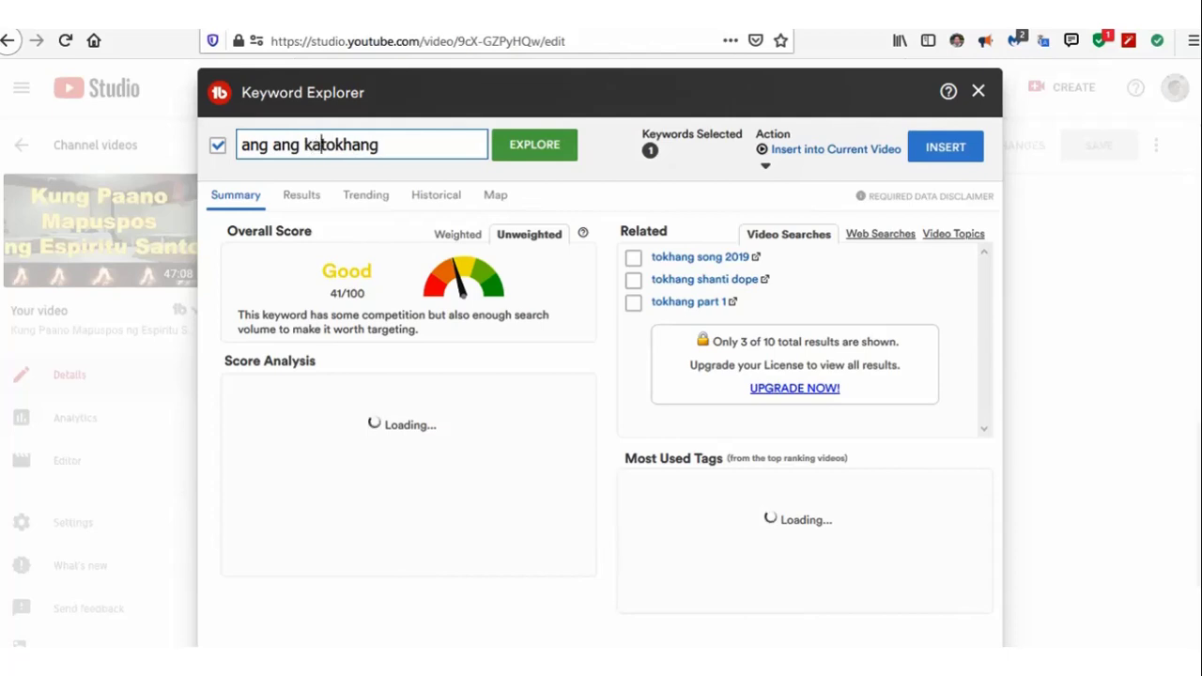
text(hulugan)
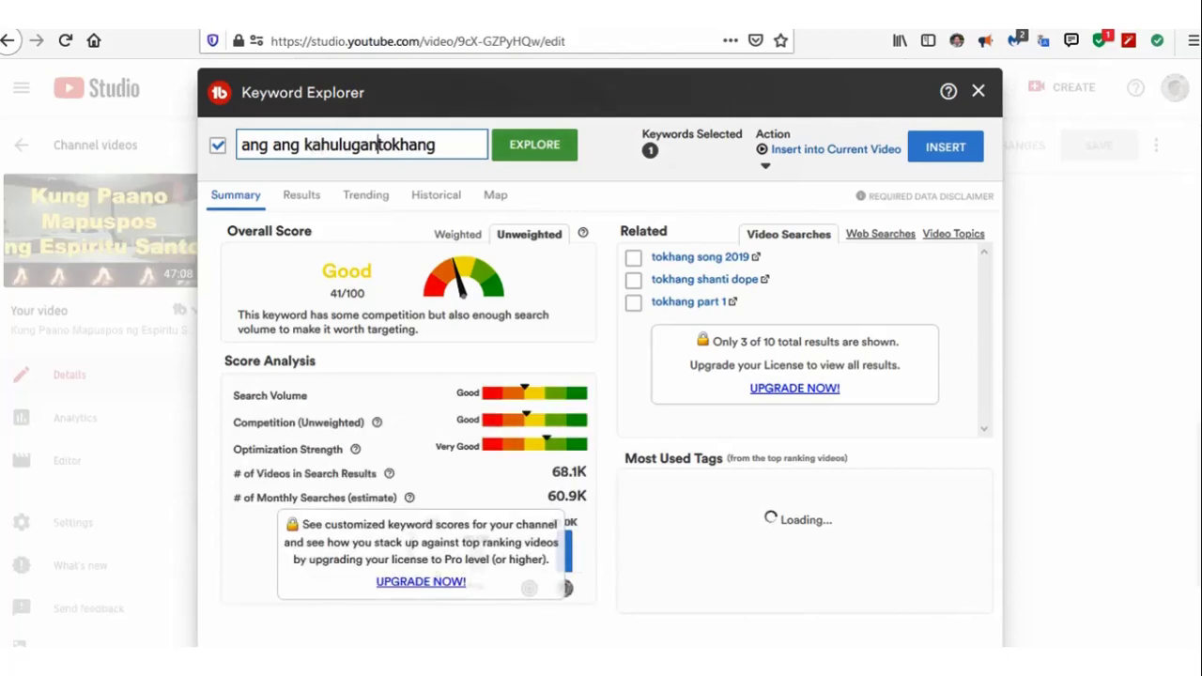
text( ng)
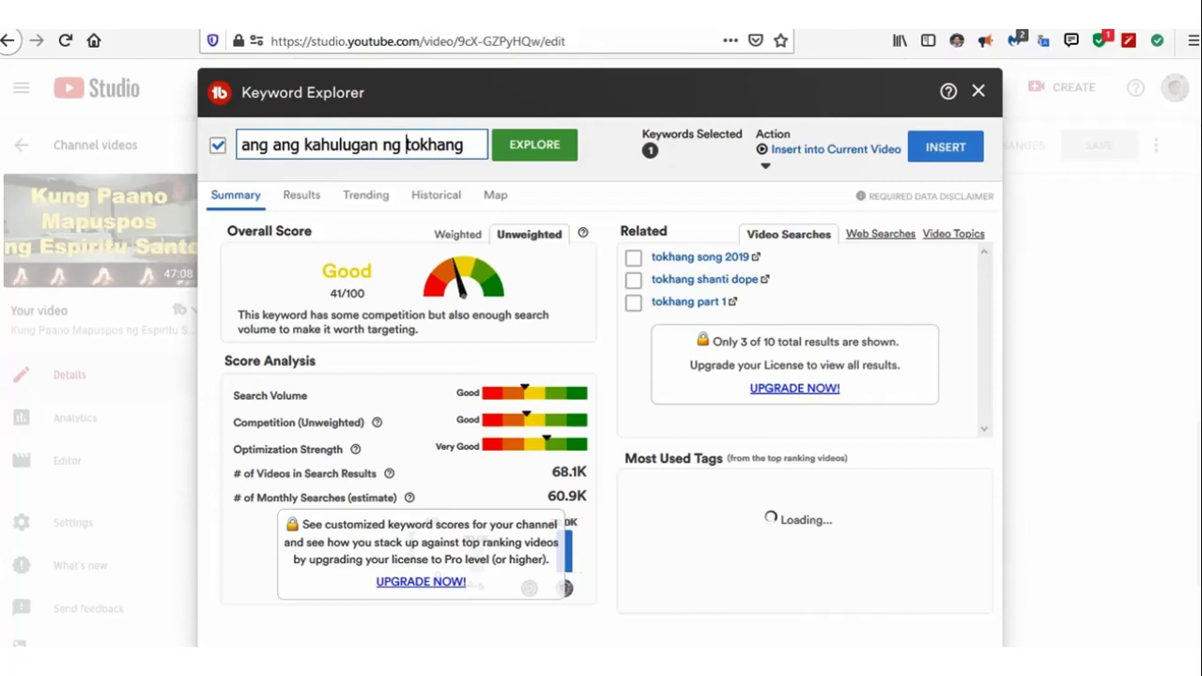
click(464, 145)
text(?)
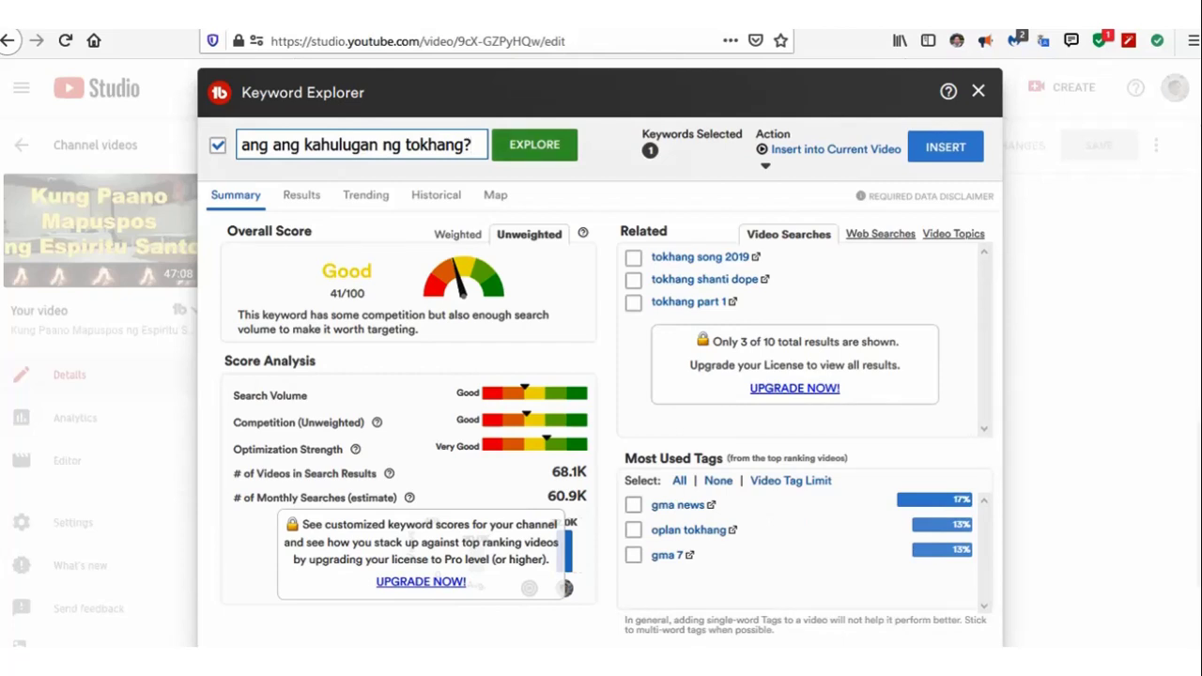
key(Return)
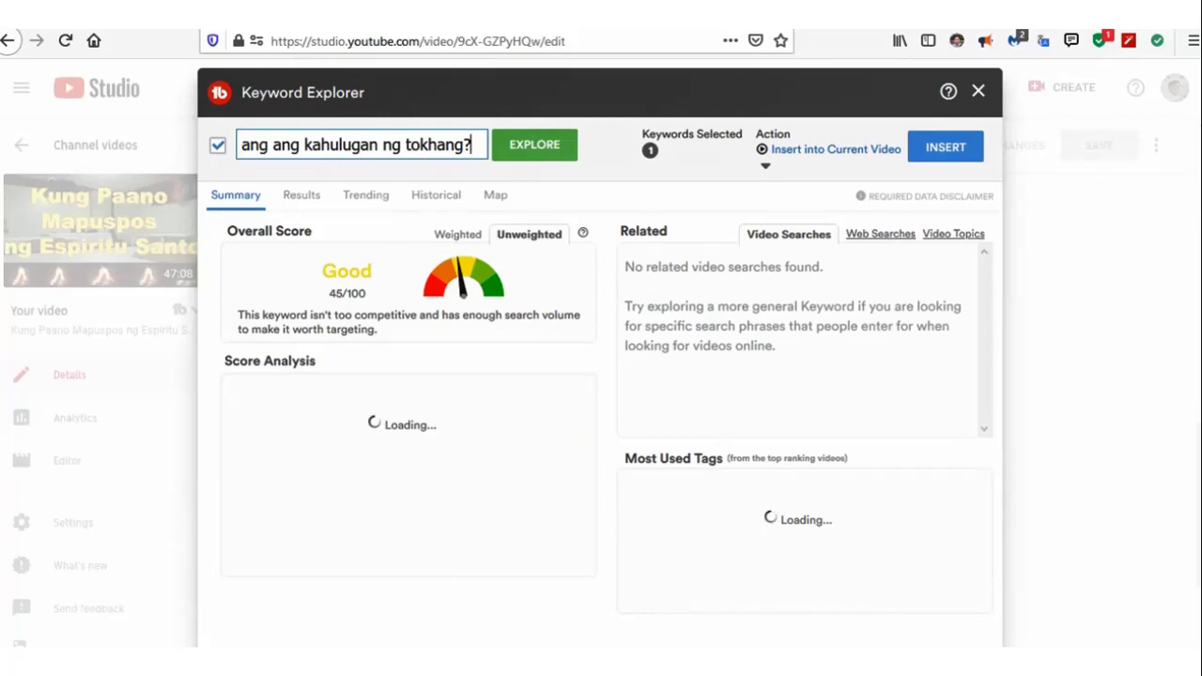
Change the keyword to "what does tokhang mean?" and explore it
key(BackSpace)
key(BackSpace)
key(BackSpace)
key(BackSpace)
key(BackSpace)
key(BackSpace)
key(BackSpace)
key(BackSpace)
key(BackSpace)
key(BackSpace)
key(BackSpace)
key(BackSpace)
key(BackSpace)
key(BackSpace)
key(BackSpace)
key(BackSpace)
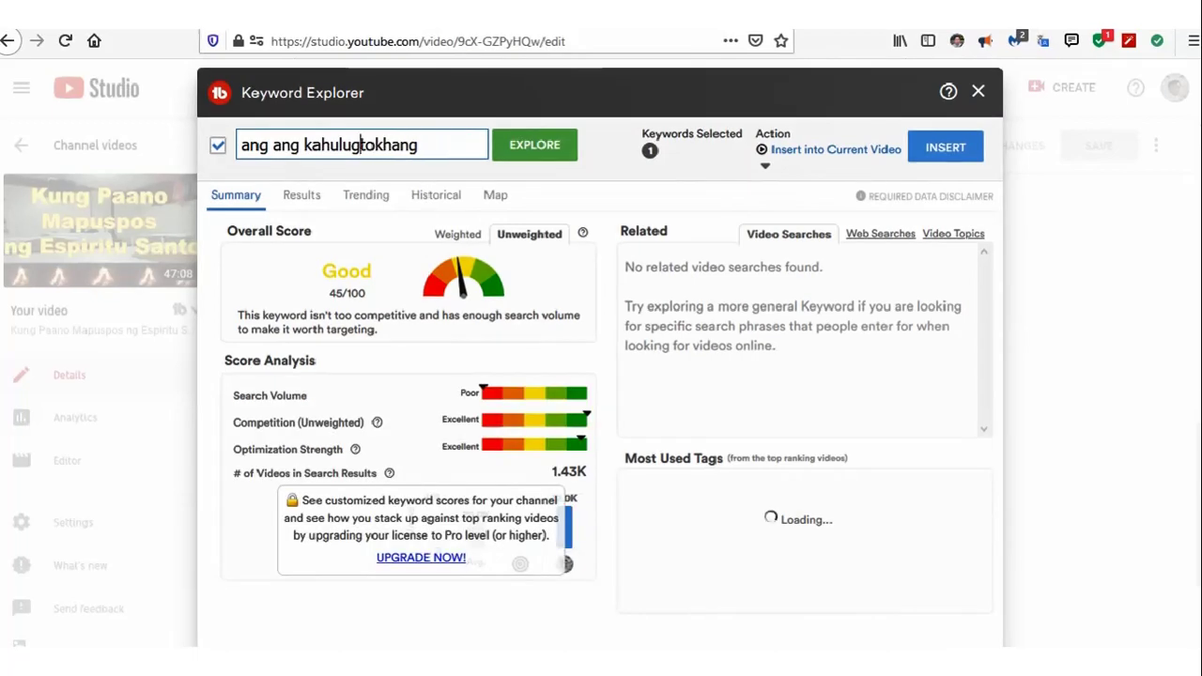
key(BackSpace)
key(BackSpace)
key(BackSpace)
key(BackSpace)
key(BackSpace)
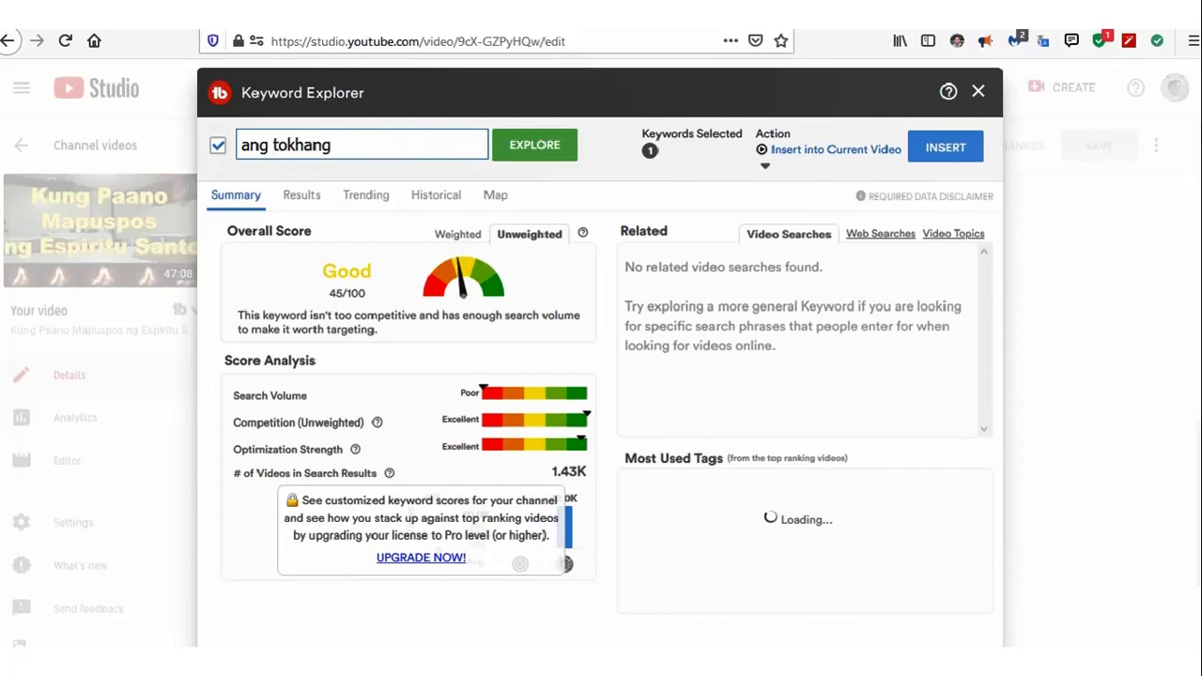
key(BackSpace)
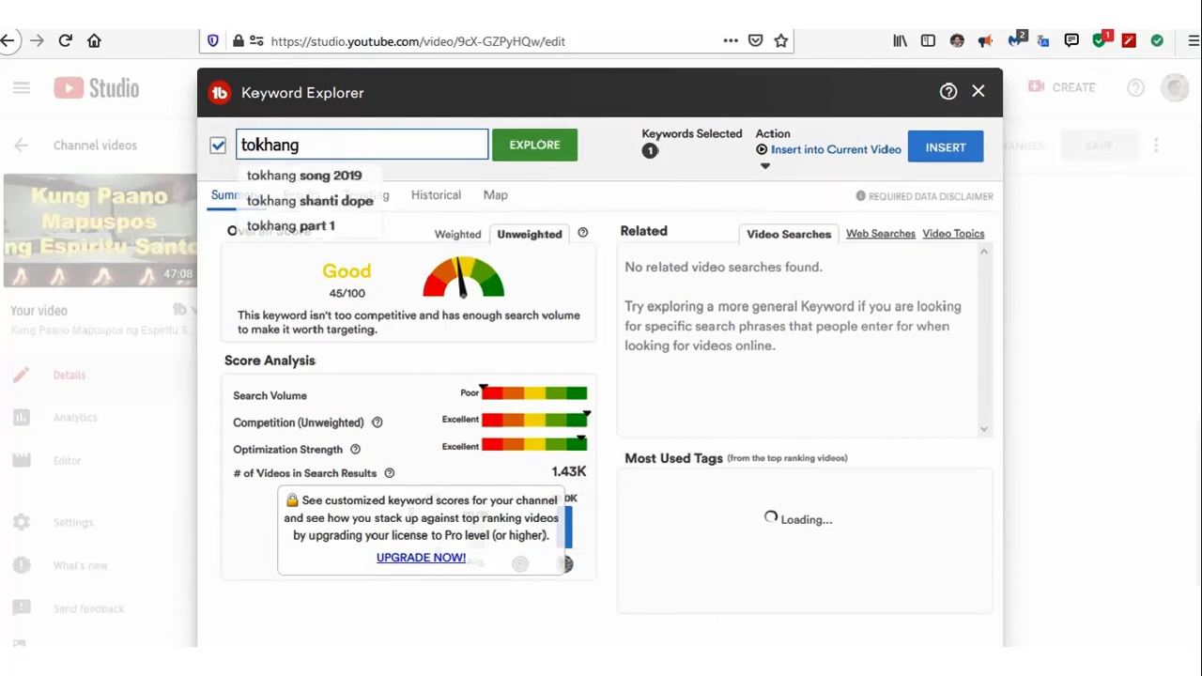
text(what does)
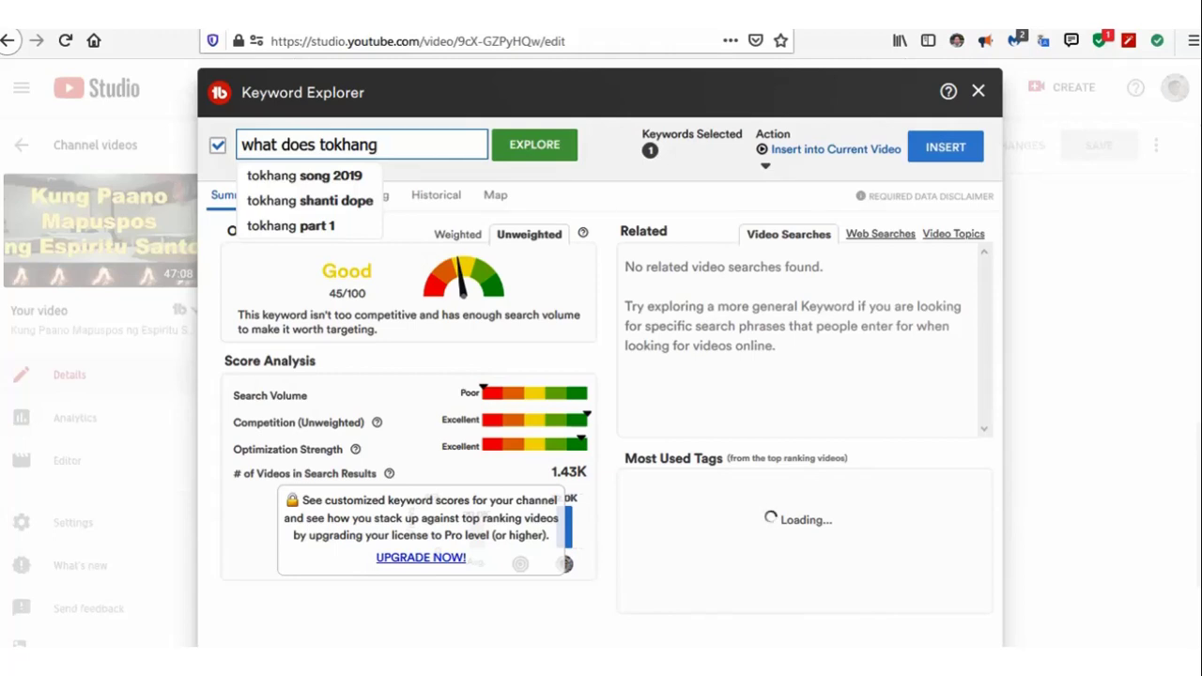
text(mean)
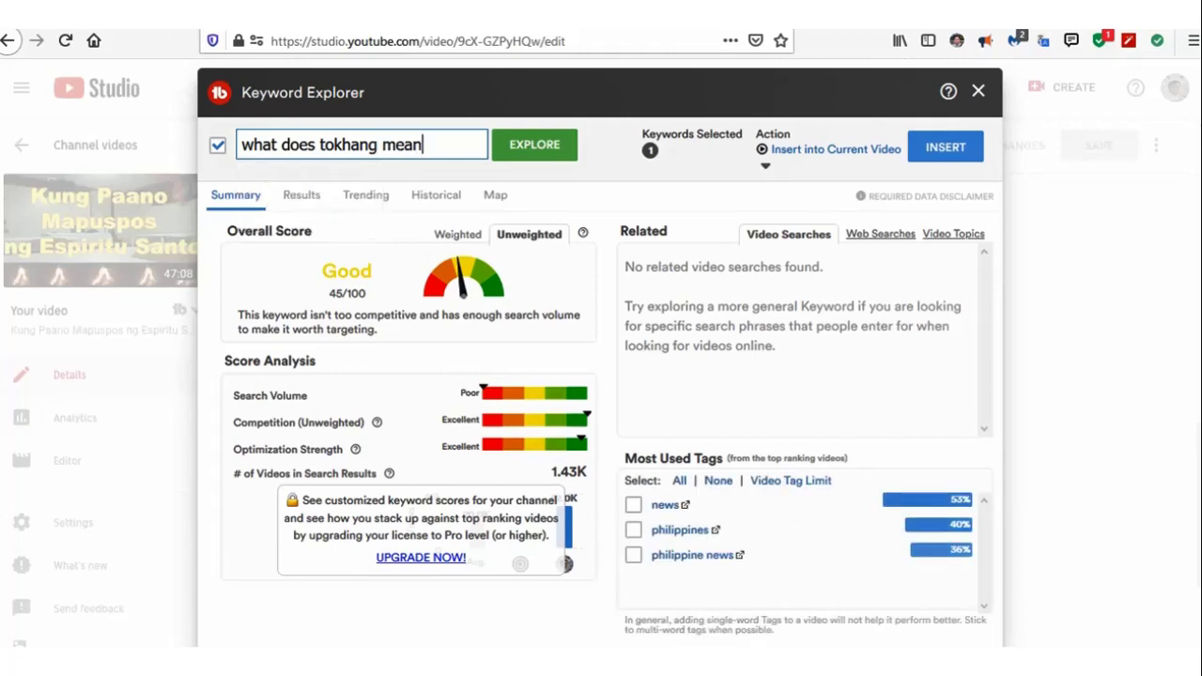
text(?)
key(Return)
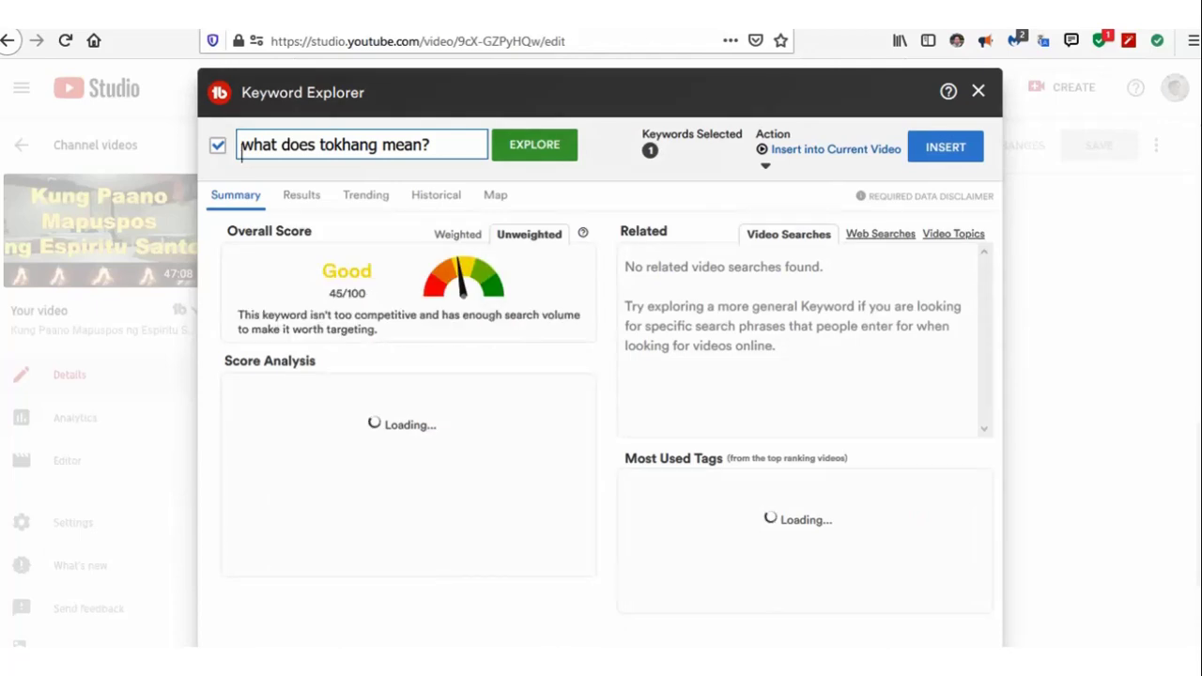
Shorten the keyword to just "tokhang" and explore it again
click(321, 145)
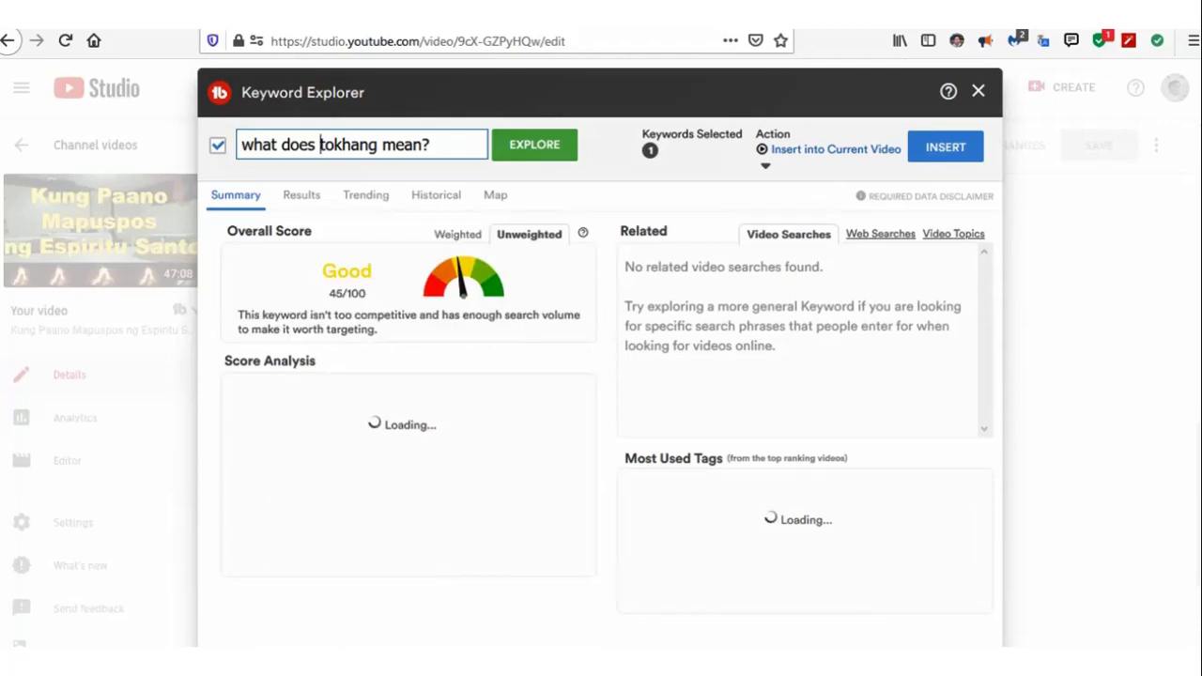
key(BackSpace)
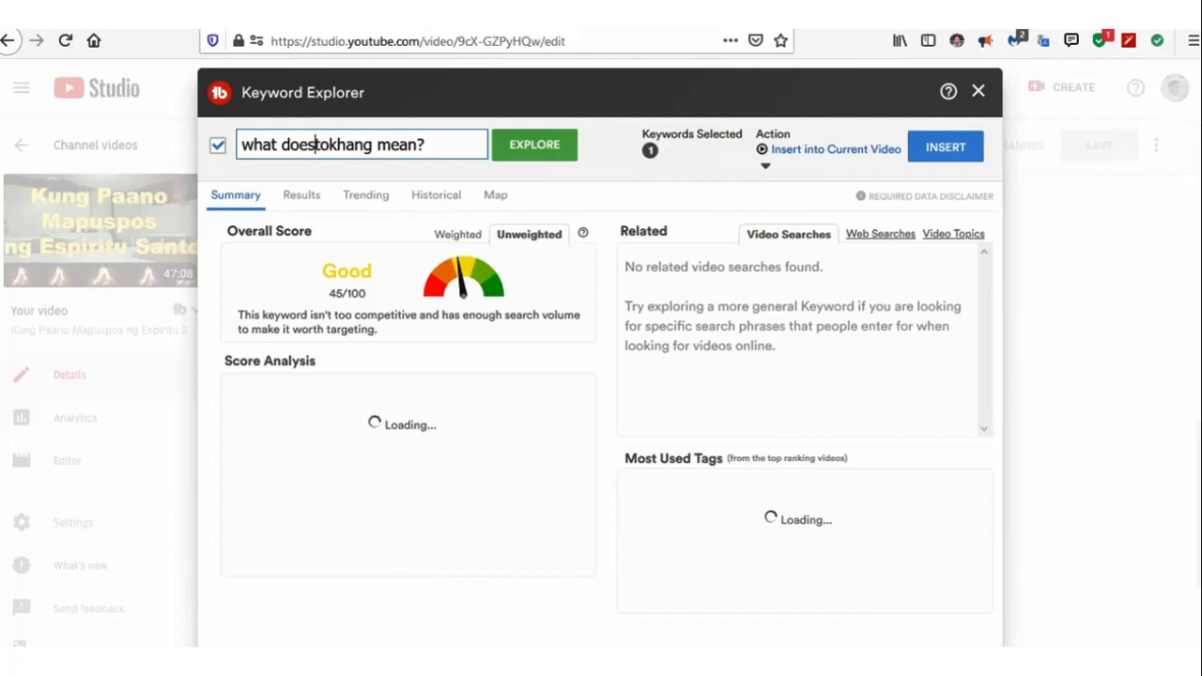
key(BackSpace)
key(BackSpace)
key(BackSpace)
key(BackSpace)
key(BackSpace)
key(BackSpace)
key(BackSpace)
key(BackSpace)
key(BackSpace)
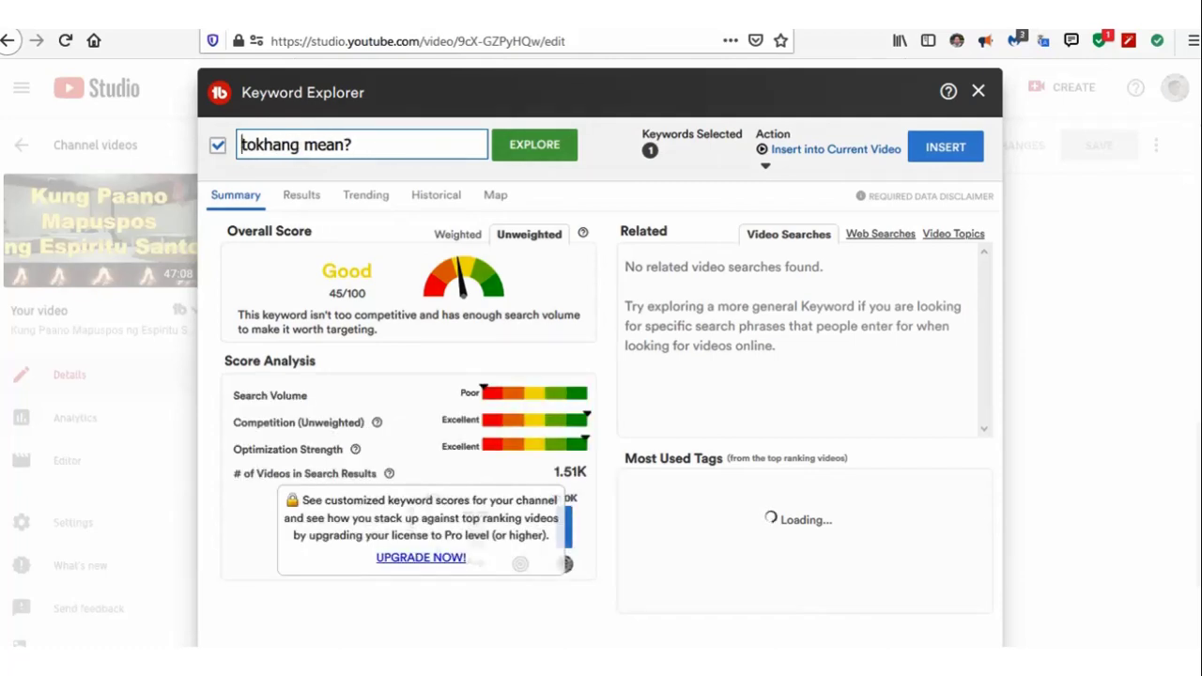
click(353, 145)
key(BackSpace)
key(BackSpace)
key(BackSpace)
key(BackSpace)
key(BackSpace)
key(BackSpace)
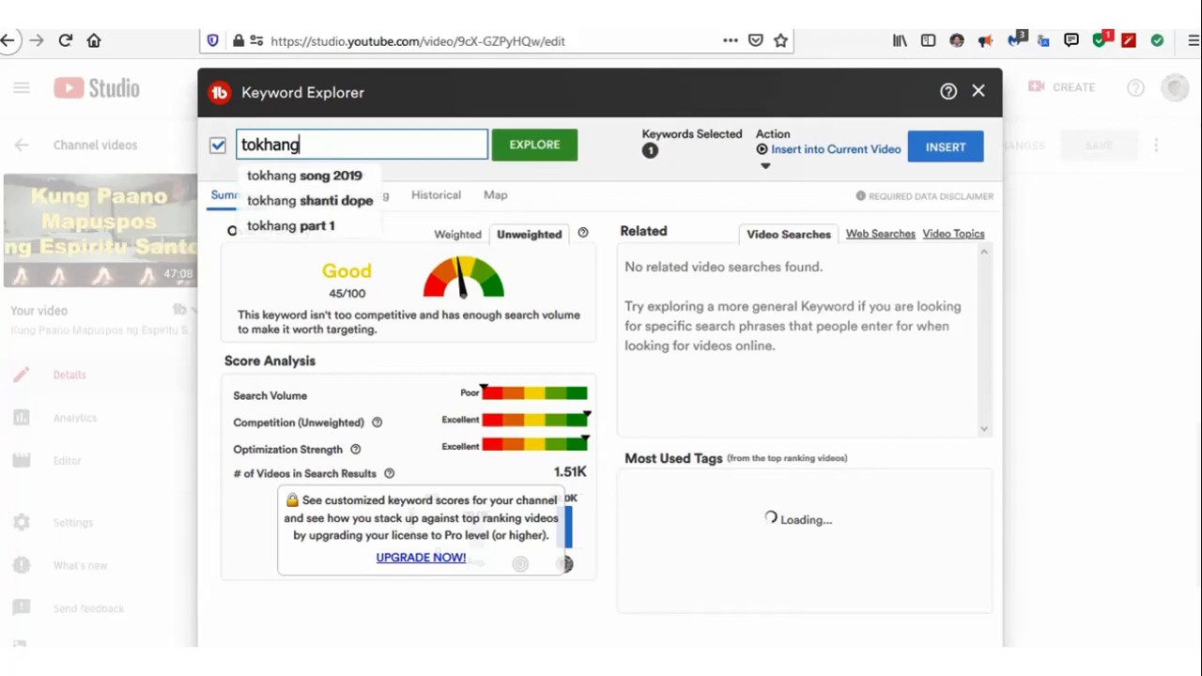
key(Return)
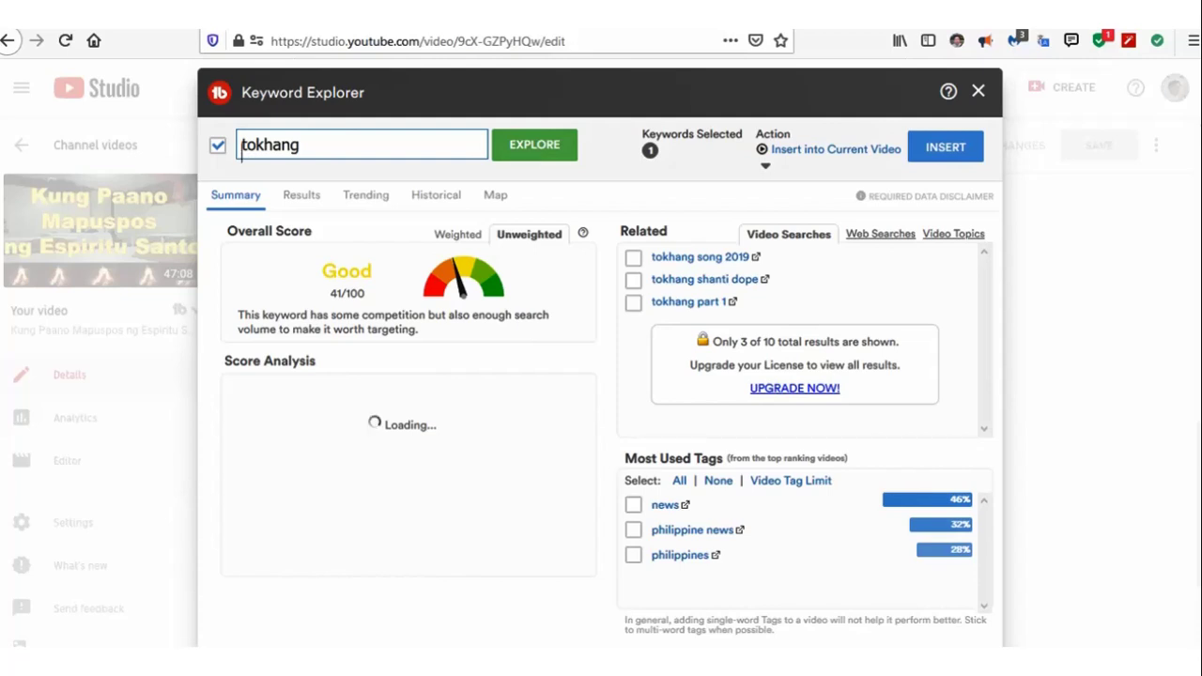
Insert the selected keyword "tokhang" into the current video's tags and close the Keyword Explorer
click(650, 150)
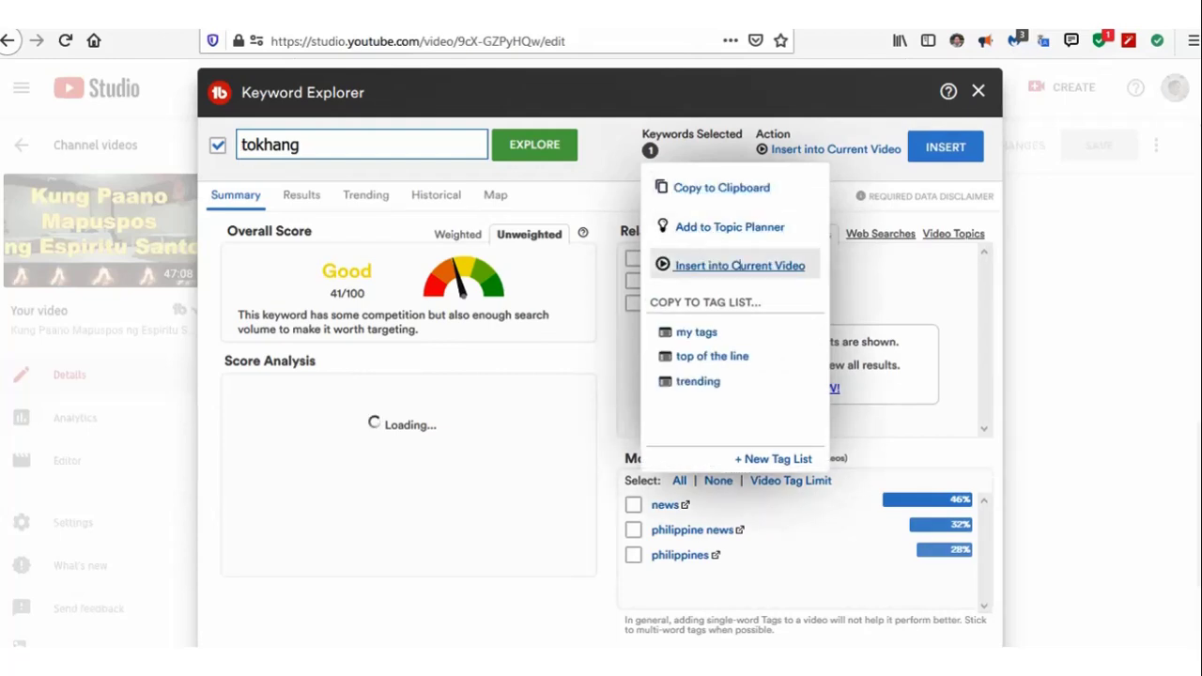
click(741, 265)
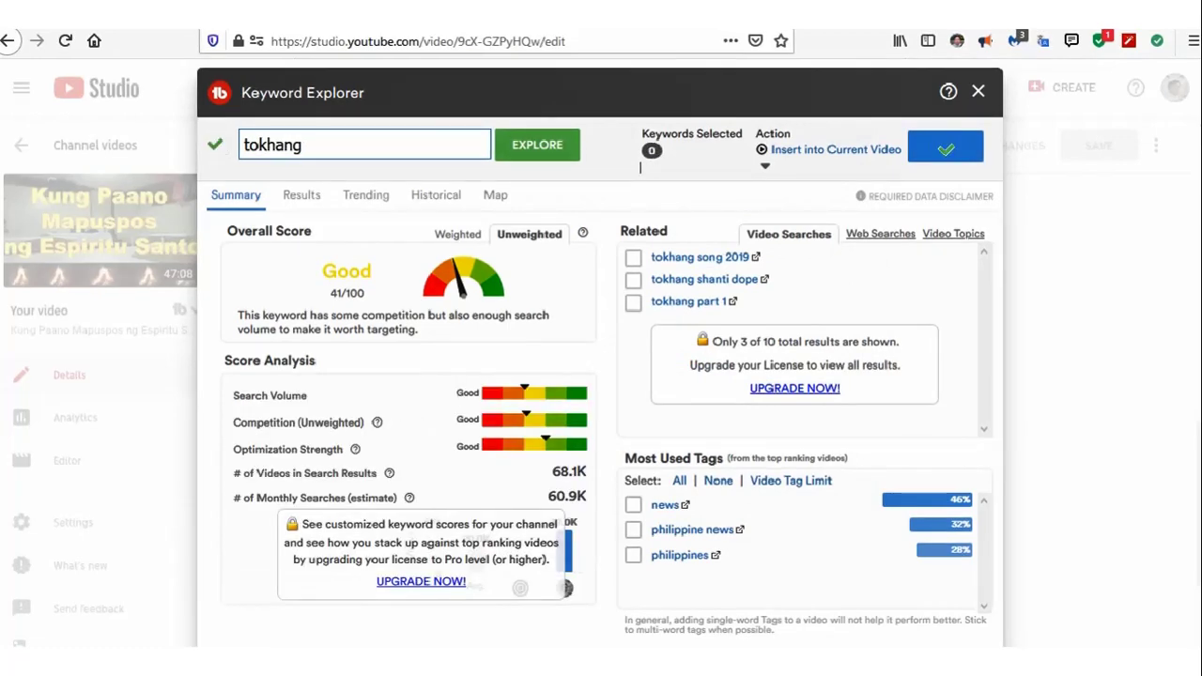
click(945, 146)
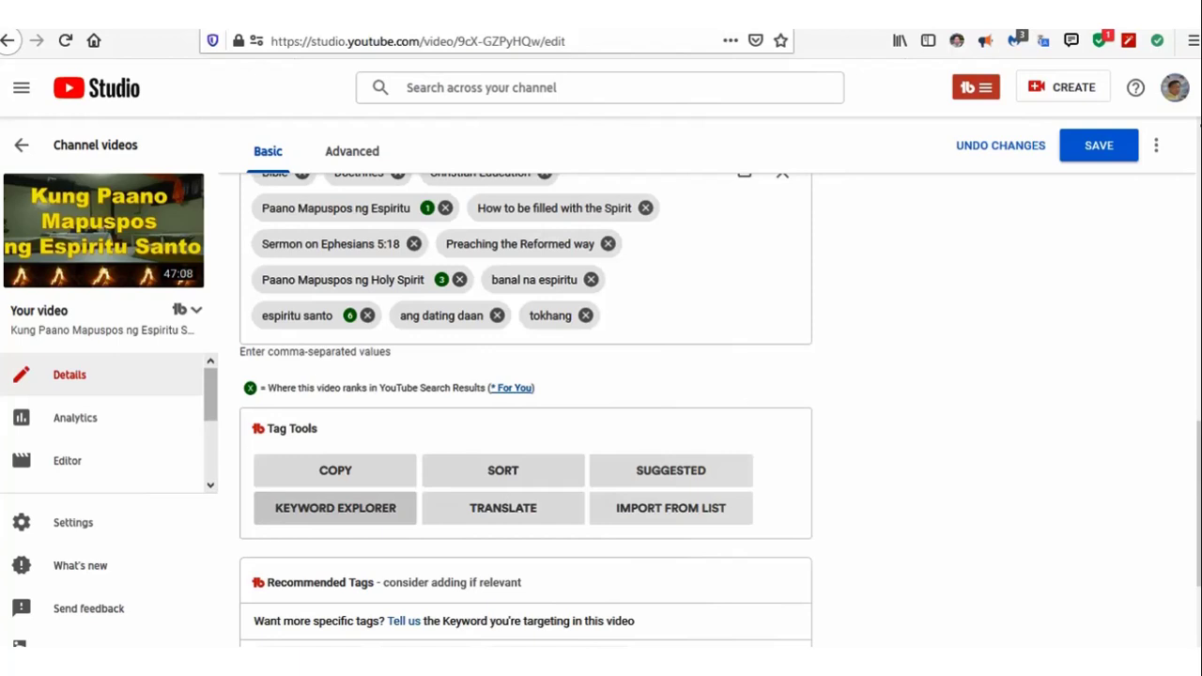
Reopen the Keyword Explorer and explore the keyword "balita ngayon"
click(336, 507)
text(balita ngayon)
key(Return)
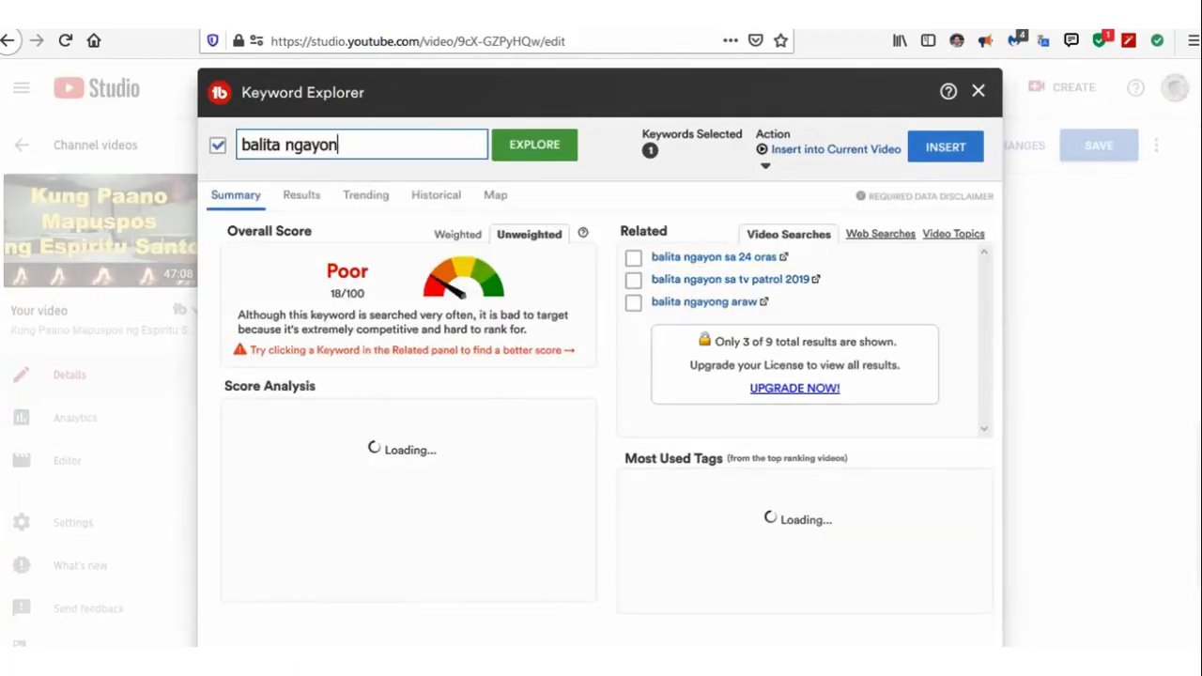
Replace the keyword with "leni robredo scandal", add it to the video's tags and close the Keyword Explorer
key(BackSpace)
key(BackSpace)
key(BackSpace)
key(BackSpace)
key(BackSpace)
key(BackSpace)
key(BackSpace)
key(BackSpace)
key(BackSpace)
key(BackSpace)
key(BackSpace)
key(BackSpace)
key(BackSpace)
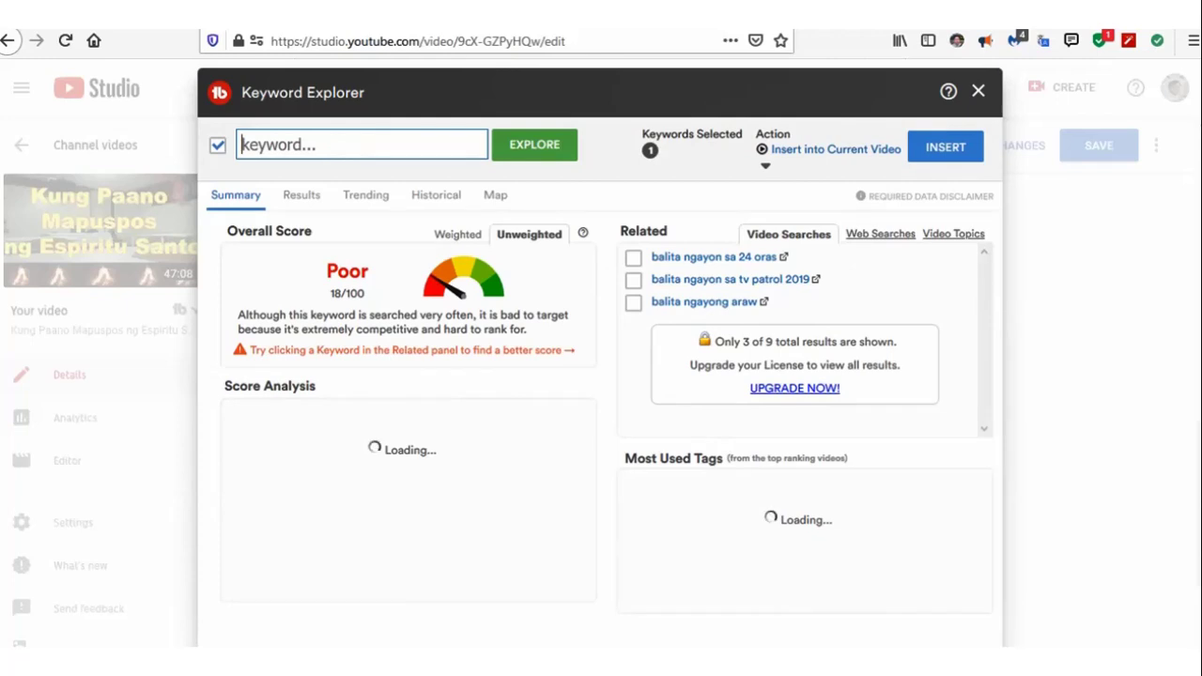
text(Le)
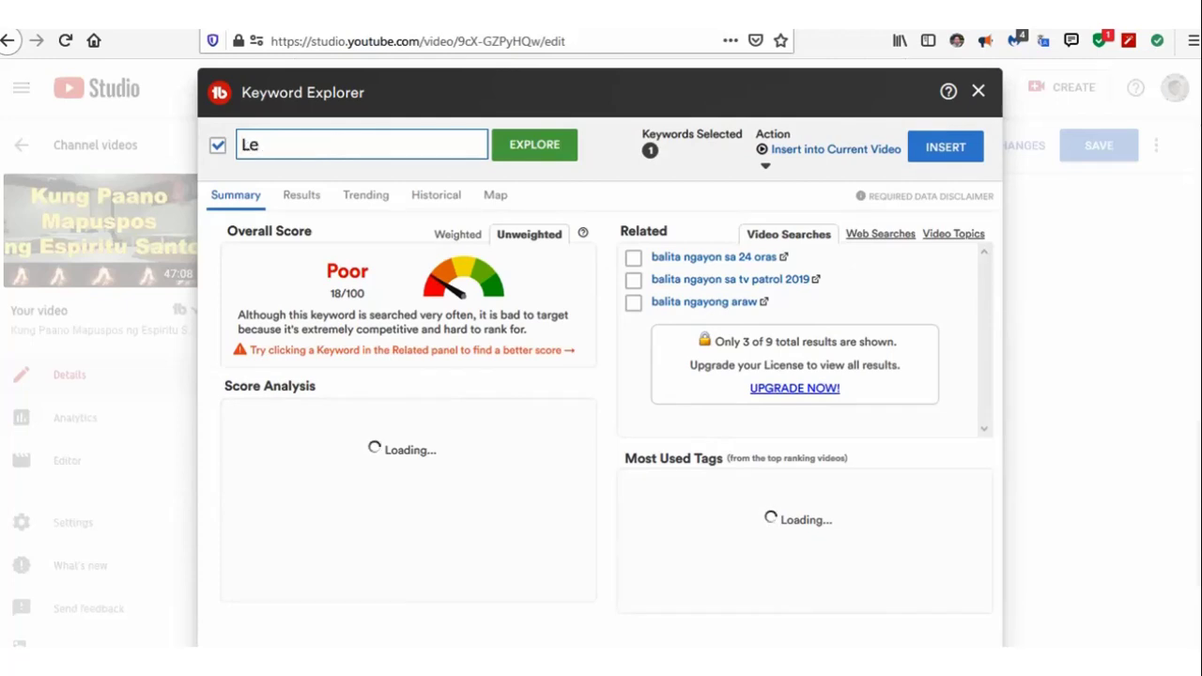
key(Escape)
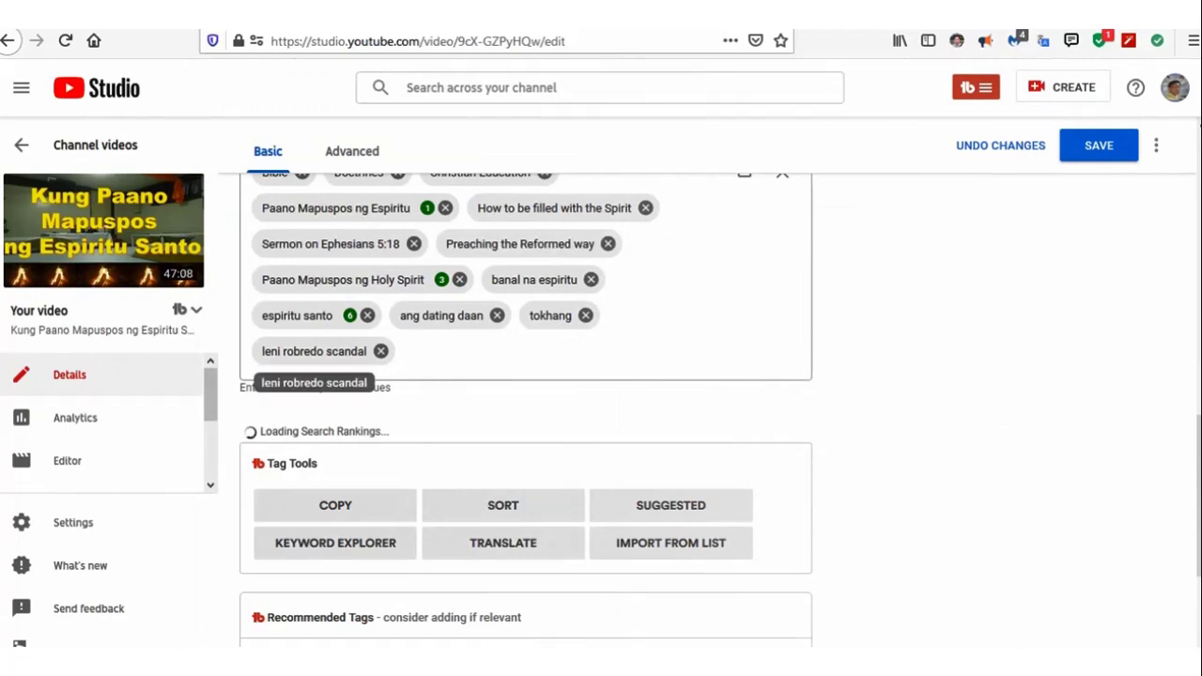
Remove the "leni robredo scandal" tag from the video and save the changes
click(380, 350)
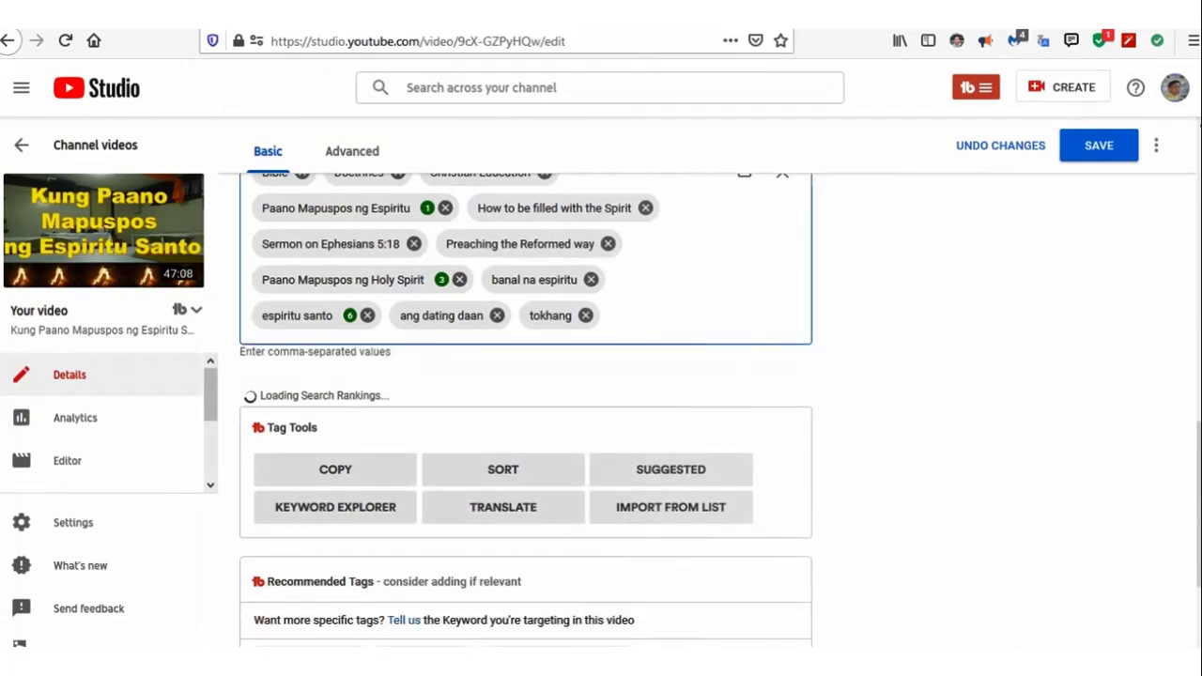
scroll(526, 376, up, 2)
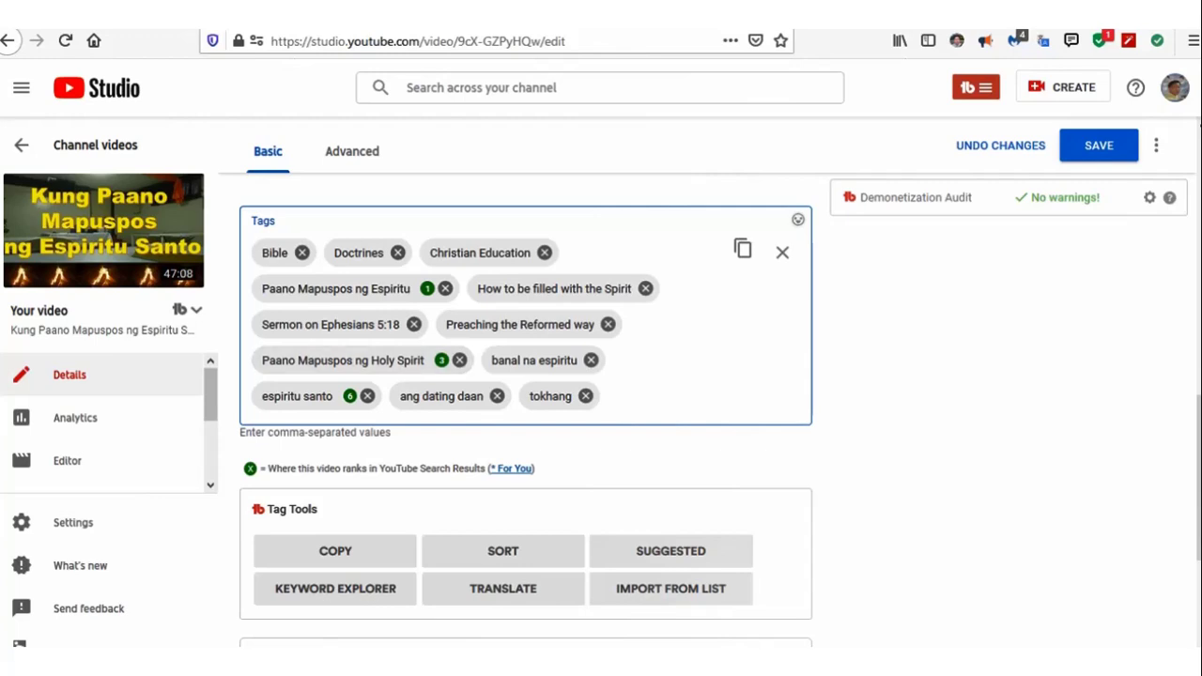
click(1098, 146)
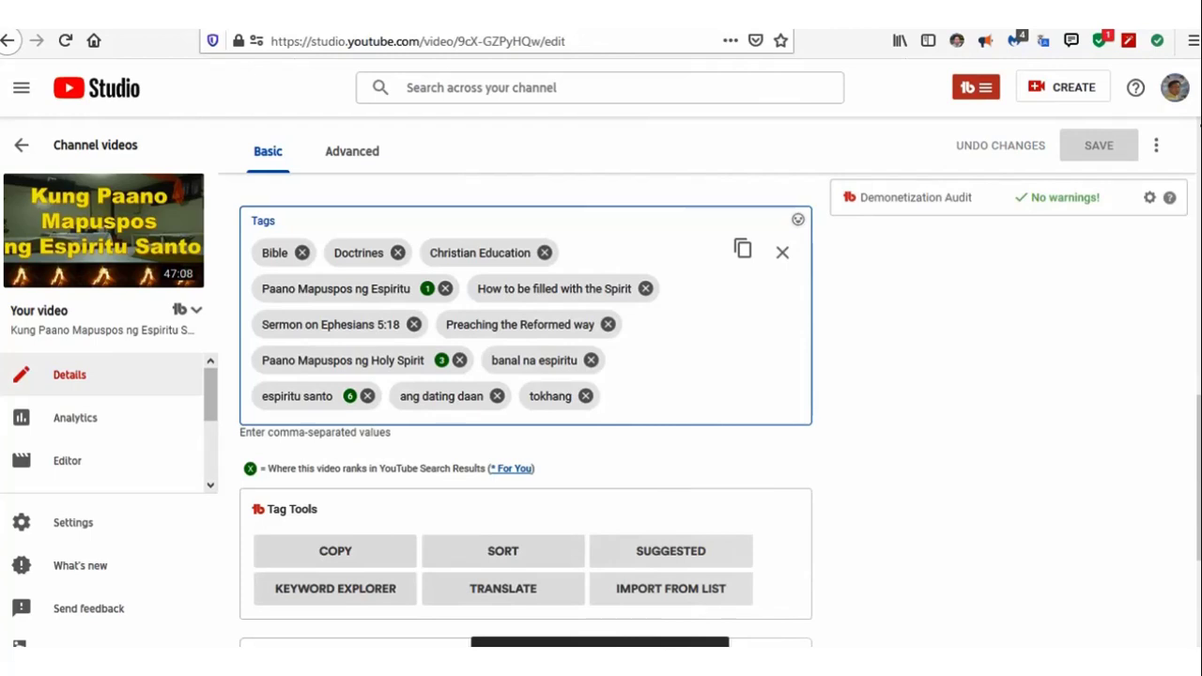
Examine the recommended tags suggested for the video below the tag tools
scroll(526, 414, down, 3)
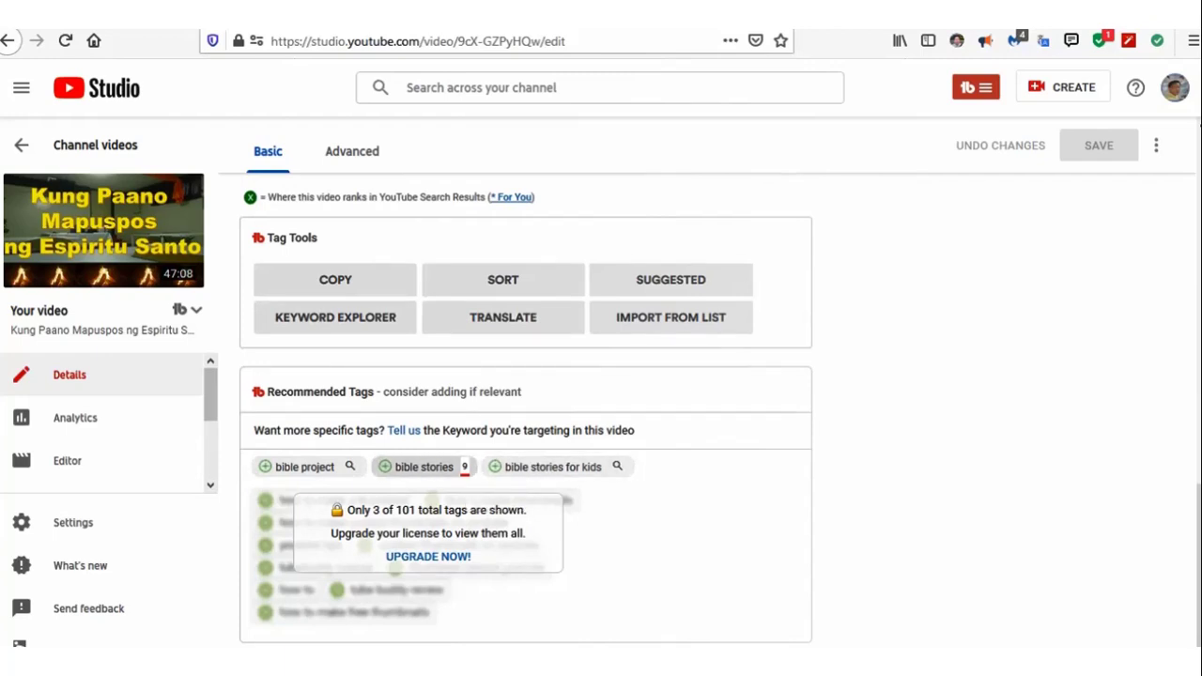
Add the recommended tag "bible stories" to the video's tags and save the changes
click(419, 468)
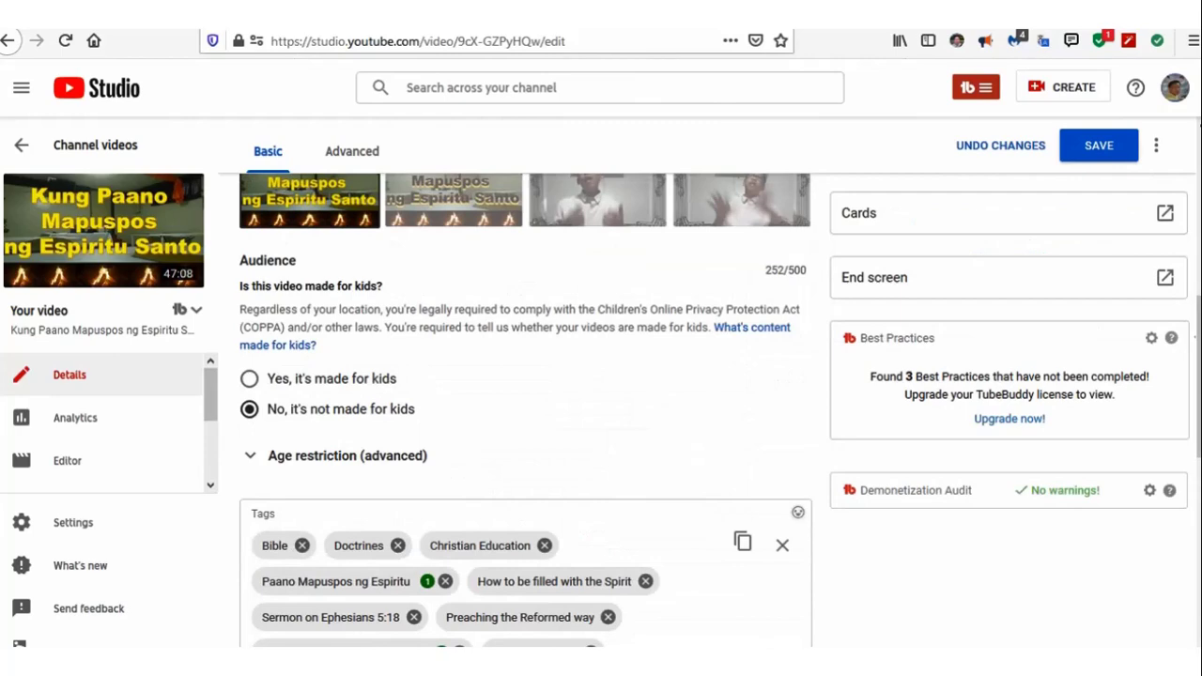
scroll(526, 414, down, 6)
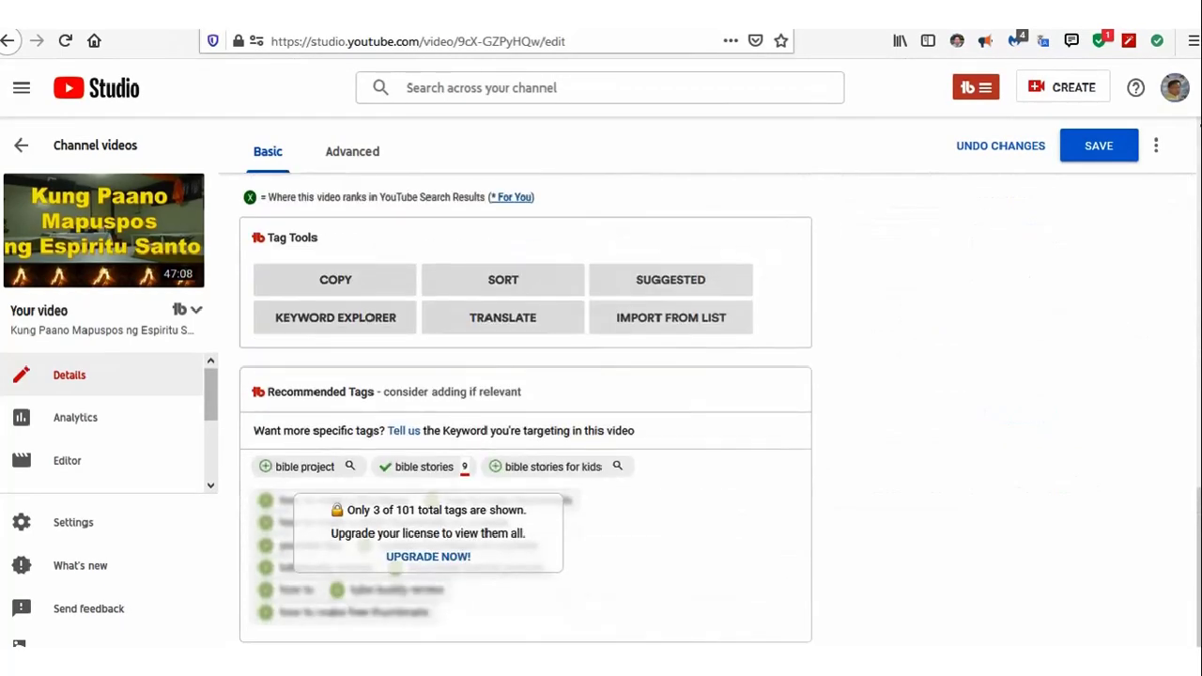
scroll(670, 280, up, 3)
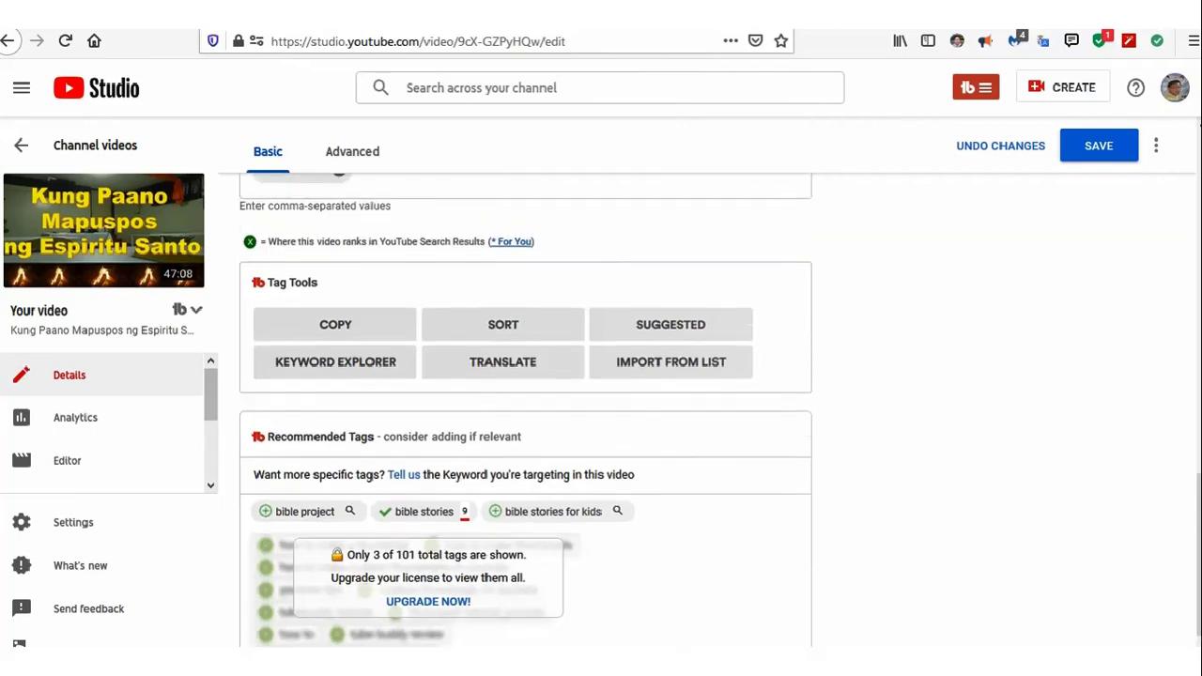
scroll(670, 279, down, 3)
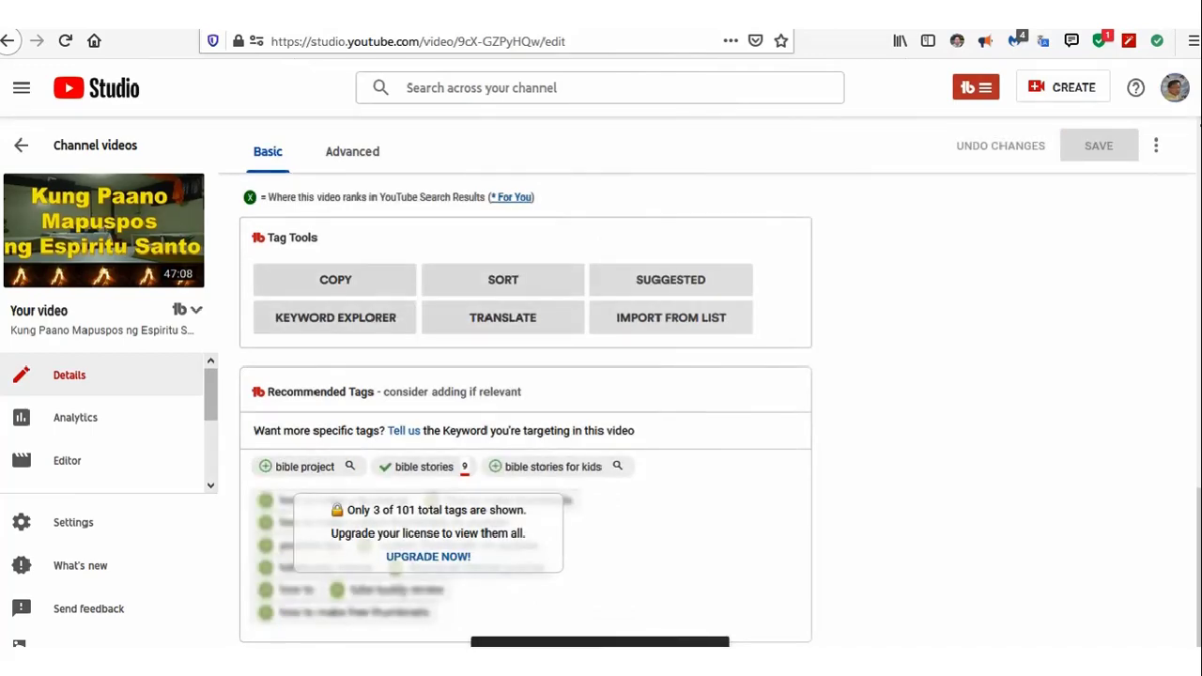
Review the video's tag list, tag tools, description and thumbnail on the details page
scroll(526, 414, up, 5)
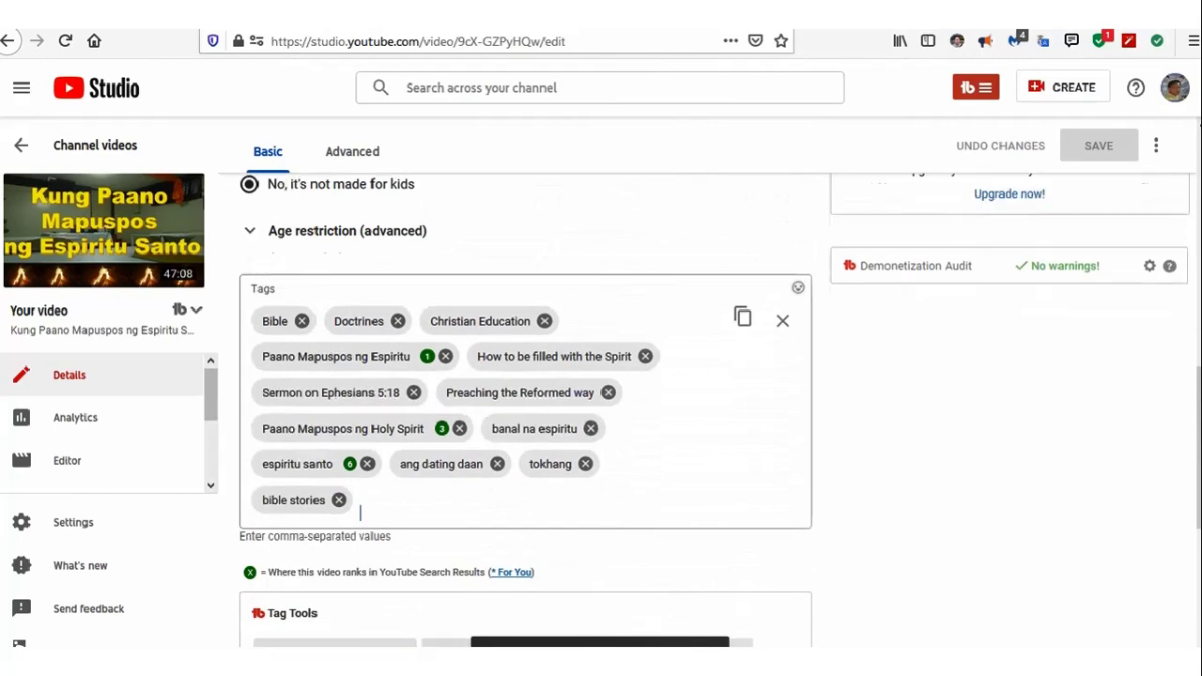
scroll(526, 413, down, 5)
scroll(526, 413, up, 10)
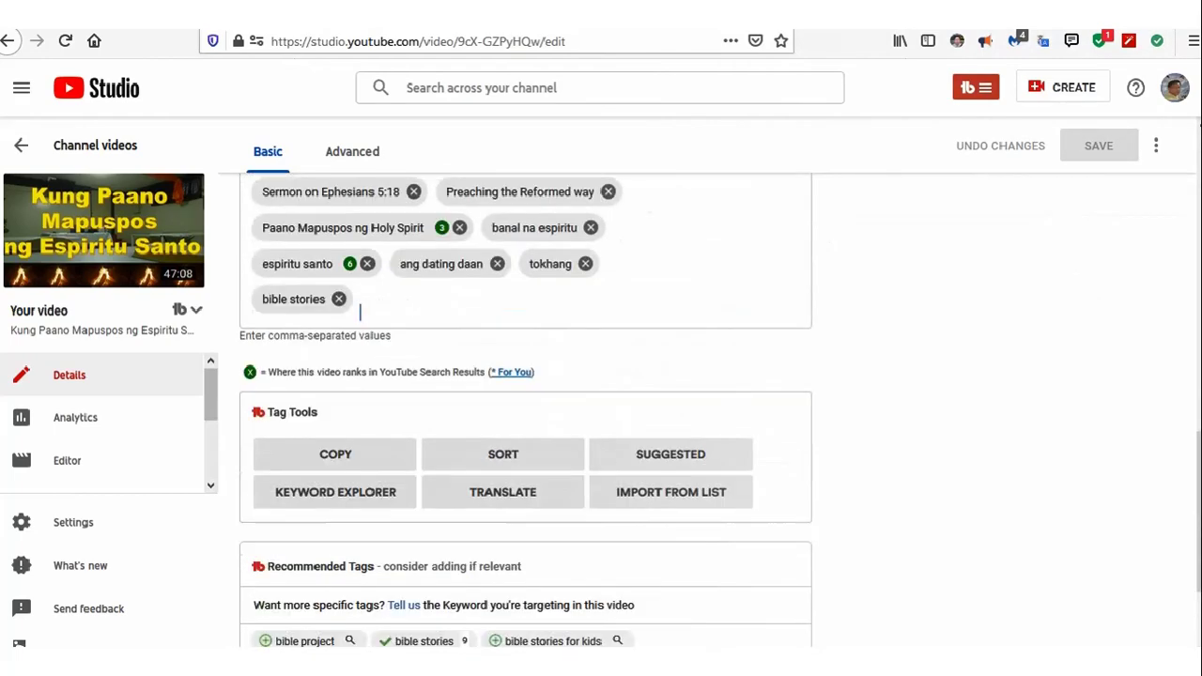
scroll(526, 413, up, 2)
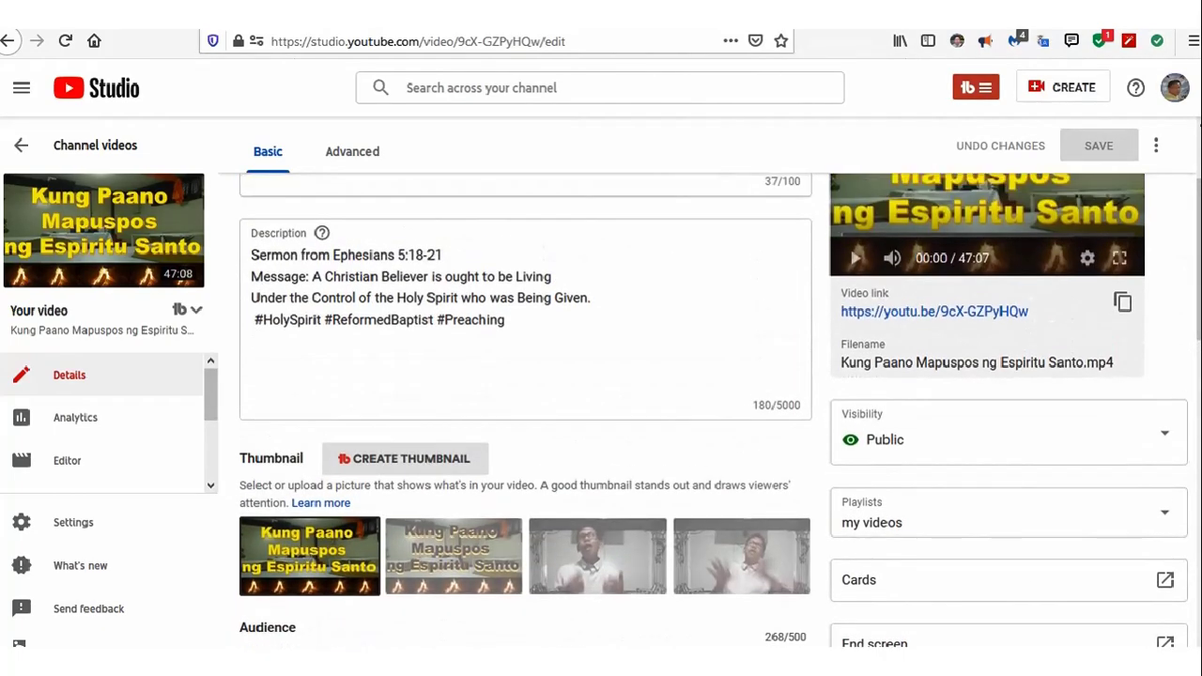
scroll(1005, 422, down, 3)
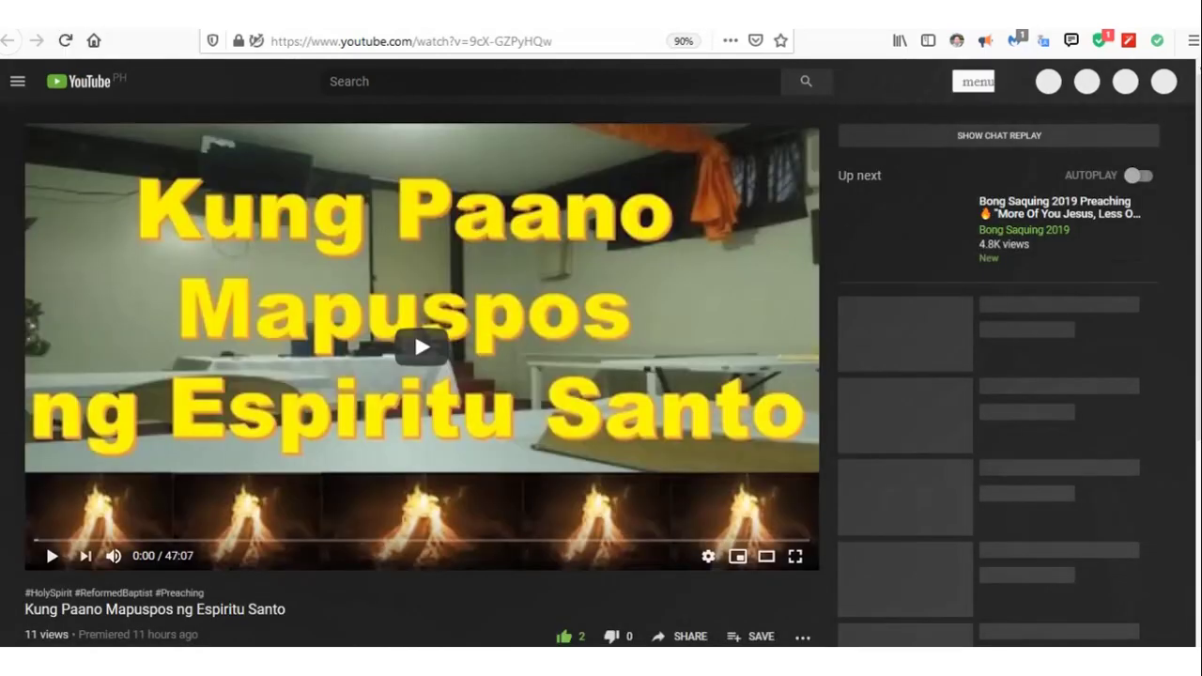
Open the video's public YouTube watch page and examine the title, description and sidebar around the player
scroll(423, 375, down, 3)
scroll(601, 376, down, 2)
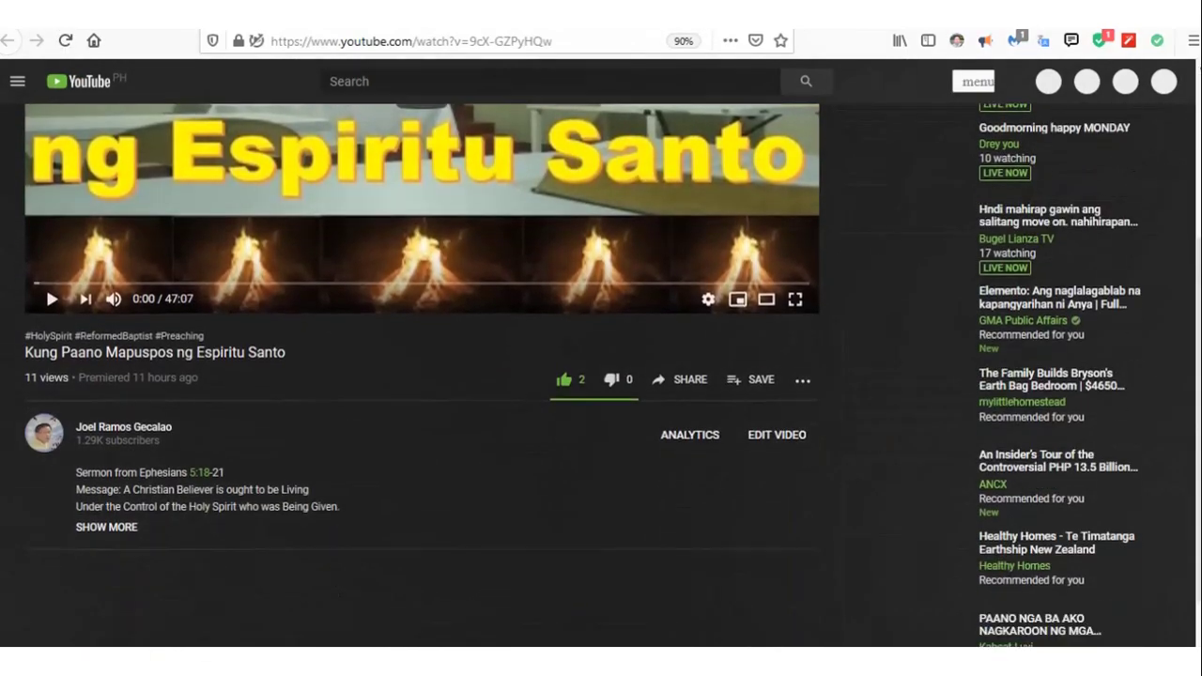